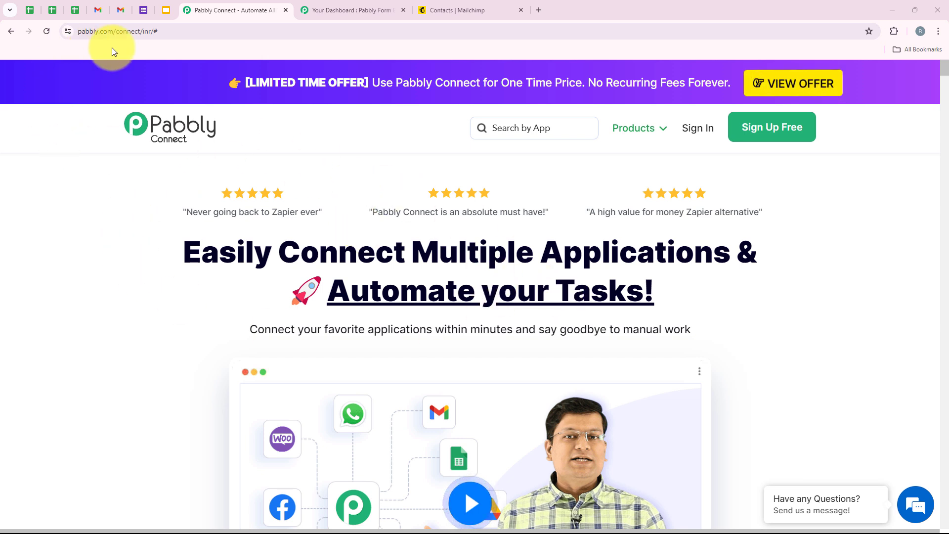
Step: Sign in to the Pabbly account to reach the All Pabbly Apps page
{"action": "left_click", "coordinate": [168, 27]}
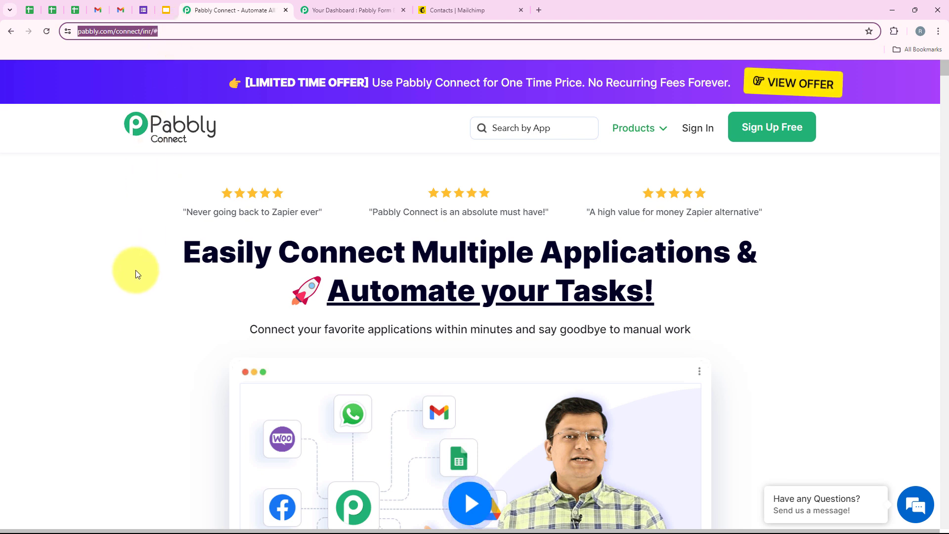
{"action": "left_click", "coordinate": [162, 283]}
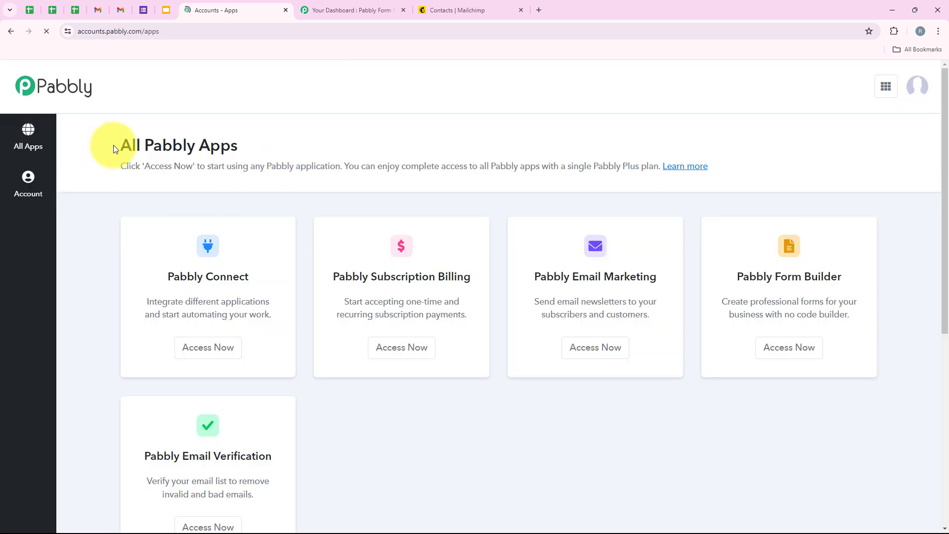
{"action": "left_click_drag", "start_coordinate": [120, 145], "coordinate": [245, 149]}
{"action": "left_click", "coordinate": [245, 149]}
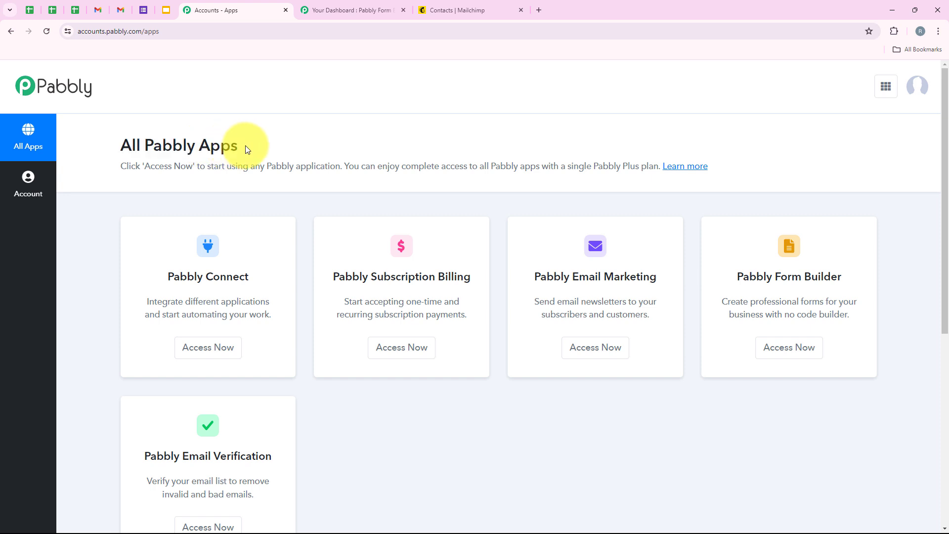
Step: Launch Pabbly Connect from the apps list to open its dashboard in a new tab
{"action": "scroll", "coordinate": [317, 428], "scroll_direction": "down", "scroll_amount": 1}
{"action": "scroll", "coordinate": [343, 348], "scroll_direction": "up", "scroll_amount": 1}
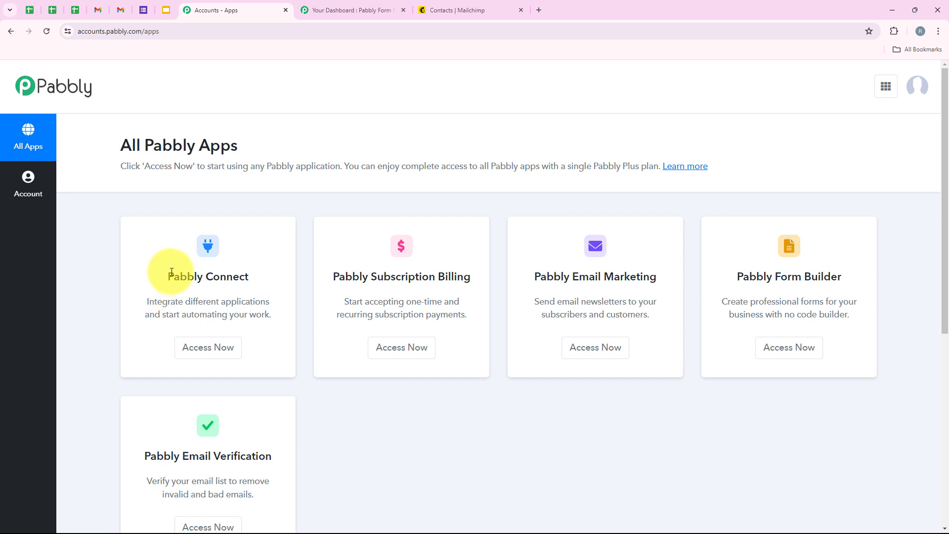
{"action": "left_click_drag", "start_coordinate": [166, 272], "coordinate": [243, 266]}
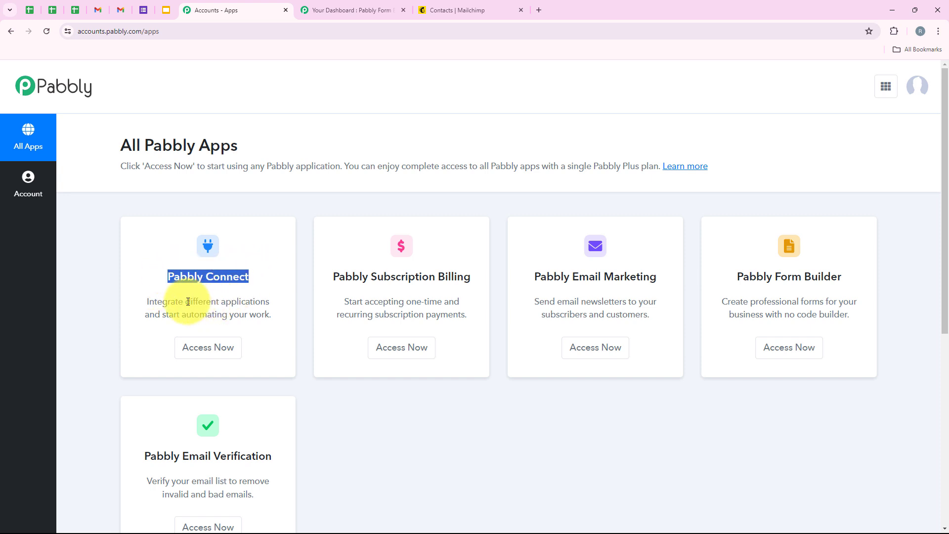
{"action": "left_click_drag", "start_coordinate": [187, 301], "coordinate": [285, 301]}
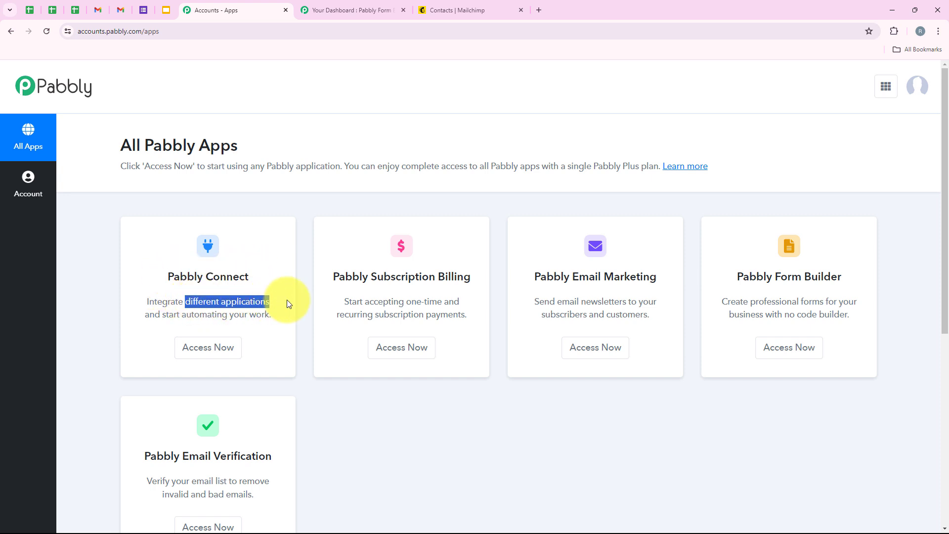
{"action": "left_click", "coordinate": [212, 354]}
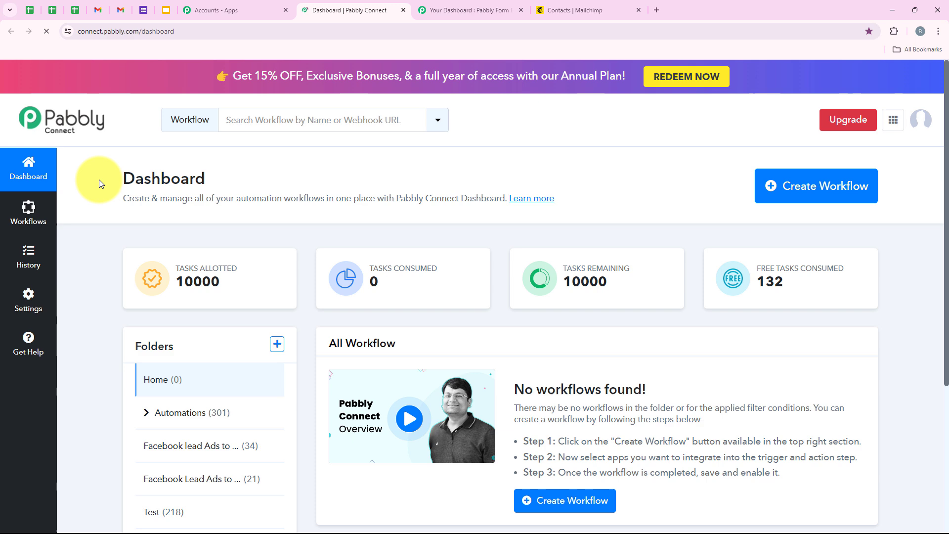
{"action": "left_click_drag", "start_coordinate": [99, 179], "coordinate": [222, 183]}
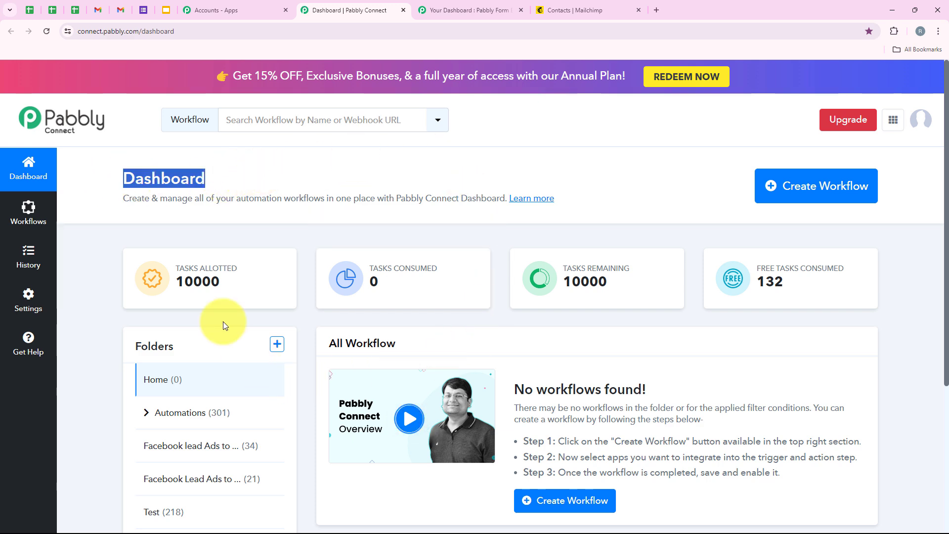
Step: Create a workflow in Automations with the pasted name 'Enhance Email Marketing by Adding Mailchimp Subscribers from Webhook Responses'
{"action": "left_click", "coordinate": [791, 188]}
{"action": "left_click_drag", "start_coordinate": [402, 250], "coordinate": [328, 248]}
{"action": "left_click_drag", "start_coordinate": [385, 316], "coordinate": [333, 302]}
{"action": "left_click", "coordinate": [449, 307]}
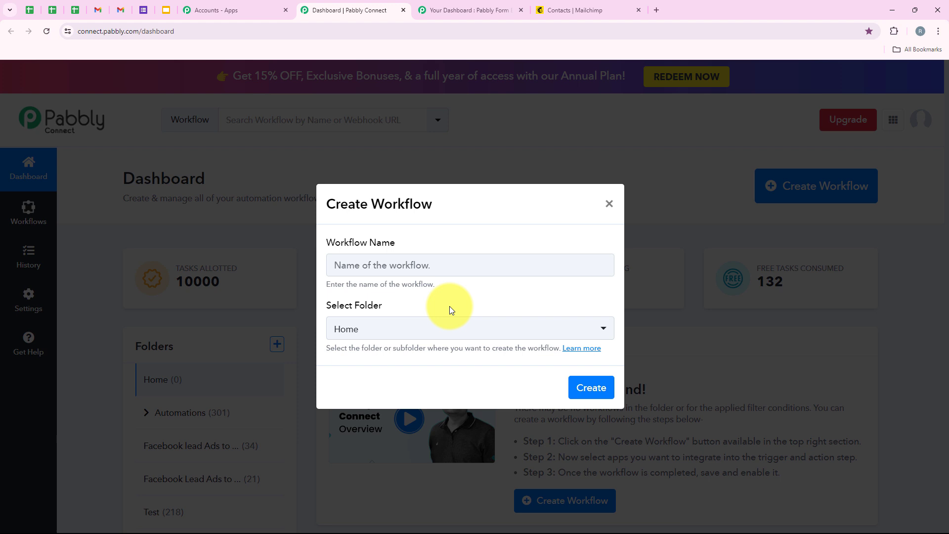
{"action": "left_click", "coordinate": [424, 329]}
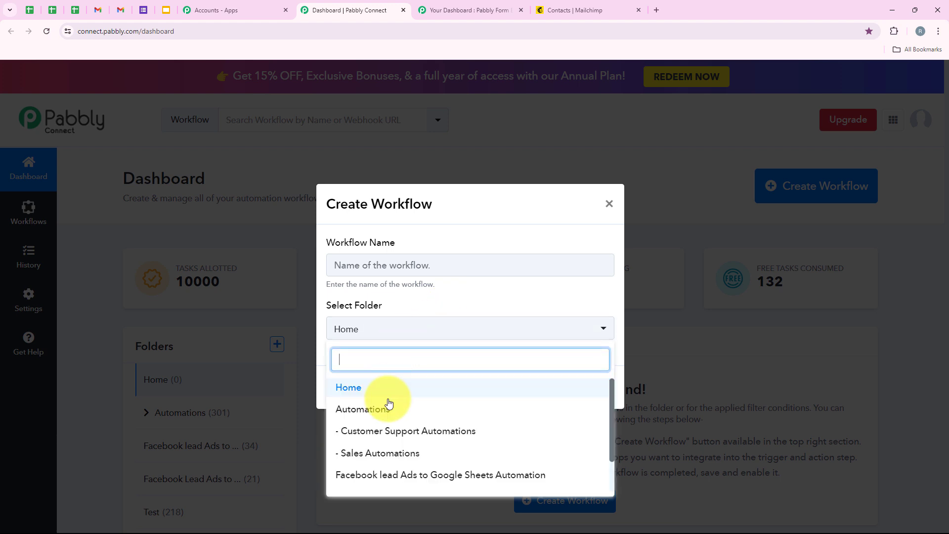
{"action": "left_click", "coordinate": [581, 410]}
{"action": "left_click", "coordinate": [451, 263]}
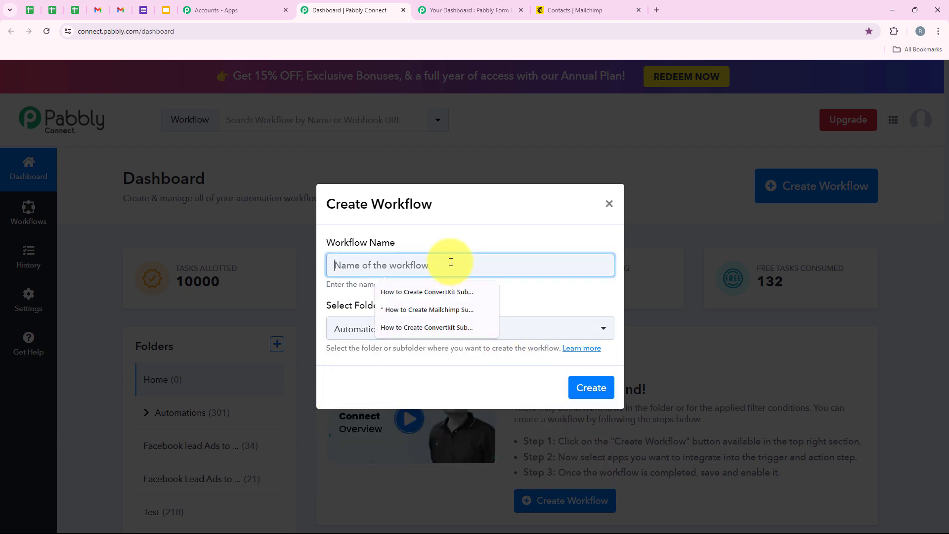
{"action": "key", "text": "ctrl+v"}
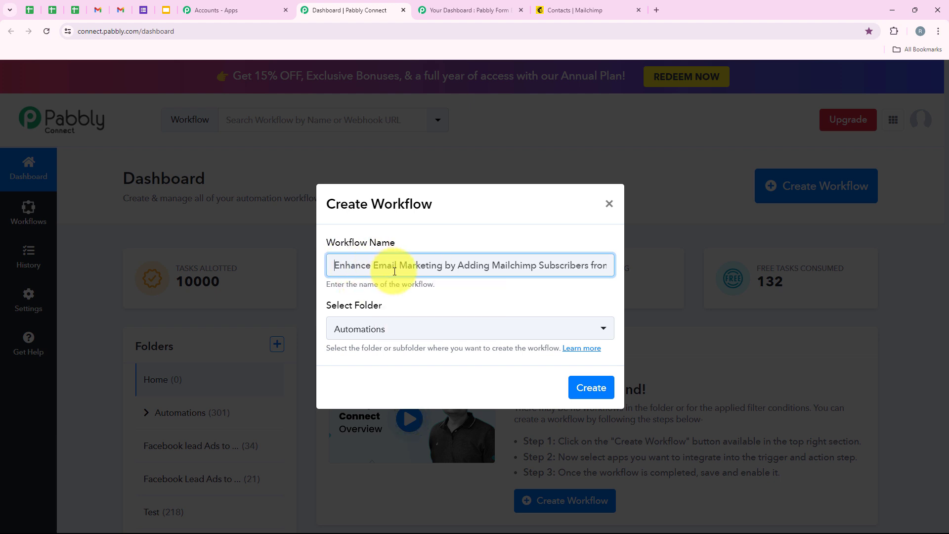
{"action": "left_click_drag", "start_coordinate": [456, 263], "coordinate": [618, 251]}
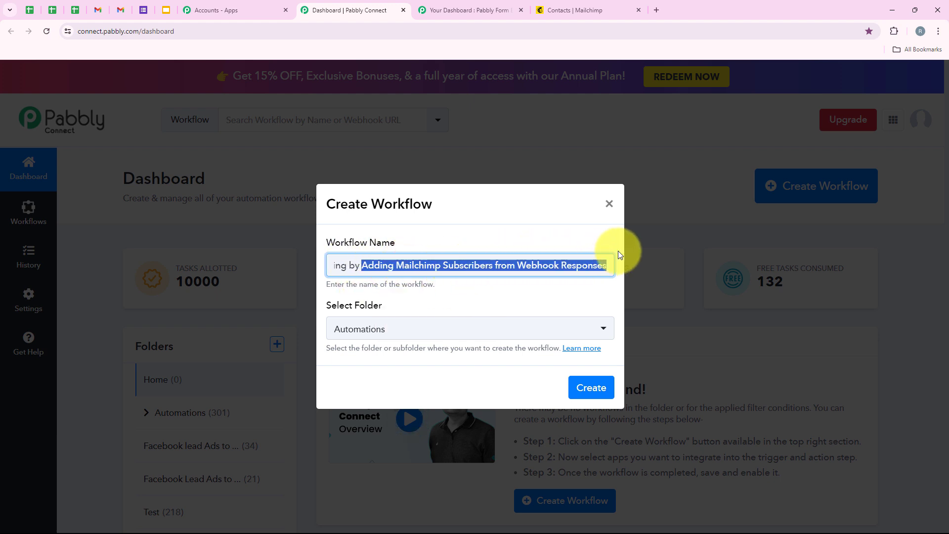
{"action": "left_click", "coordinate": [567, 392]}
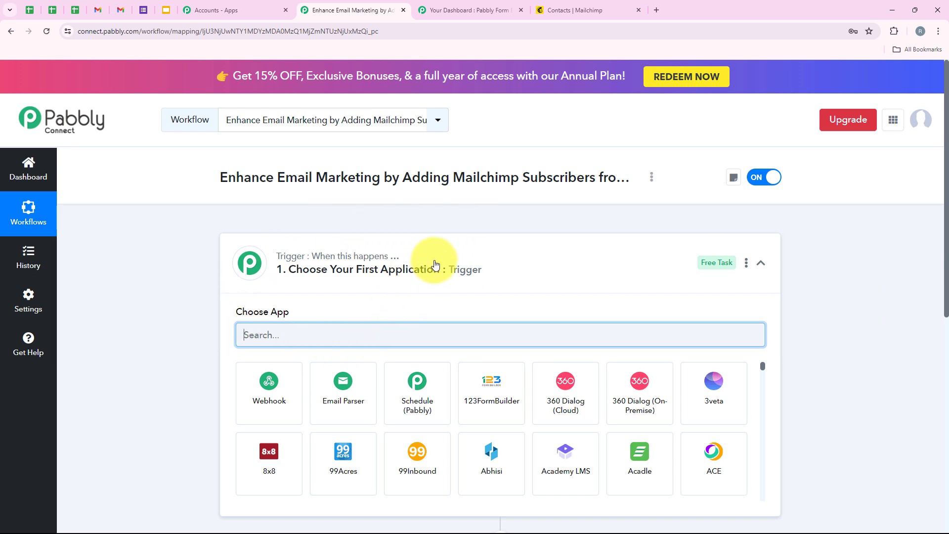
Step: Set the trigger to Webhook by Pabbly with the Catch Webhook (Preferred) event
{"action": "left_click", "coordinate": [317, 267]}
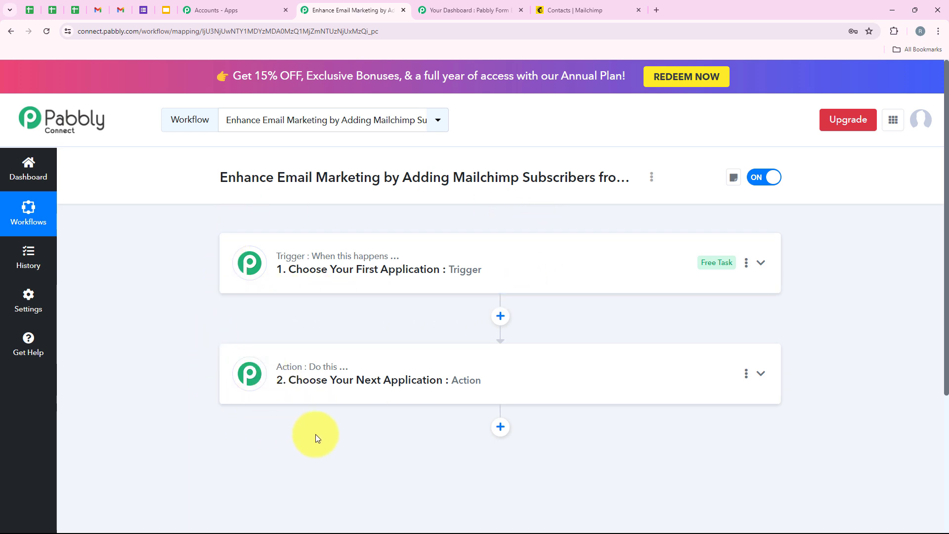
{"action": "left_click", "coordinate": [306, 269]}
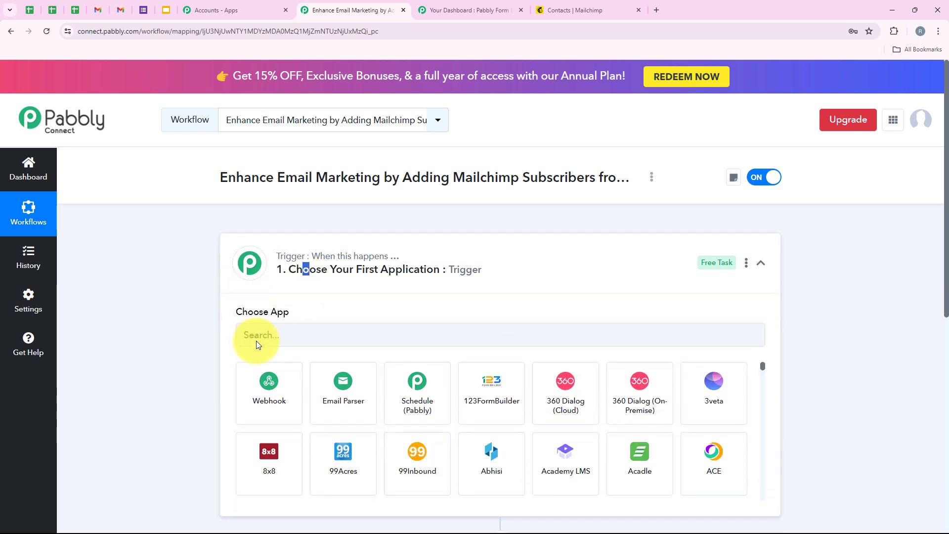
{"action": "left_click", "coordinate": [267, 341]}
{"action": "type", "text": "W"}
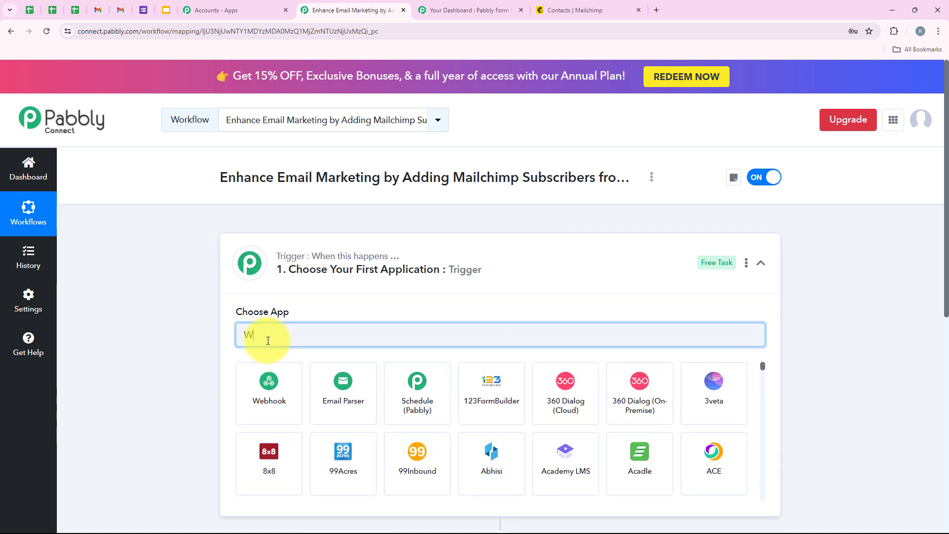
{"action": "type", "text": "e"}
{"action": "left_click", "coordinate": [242, 374]}
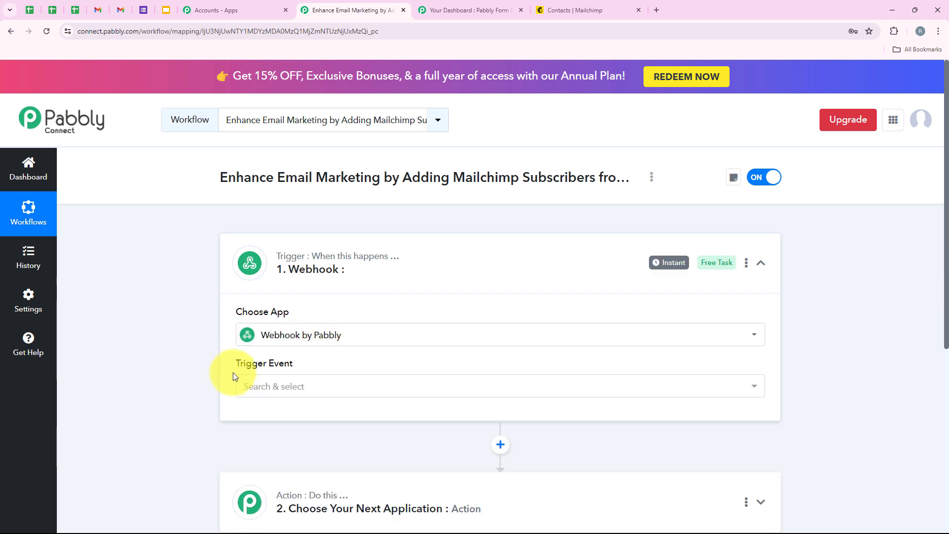
{"action": "left_click_drag", "start_coordinate": [233, 374], "coordinate": [294, 366]}
{"action": "left_click", "coordinate": [298, 384]}
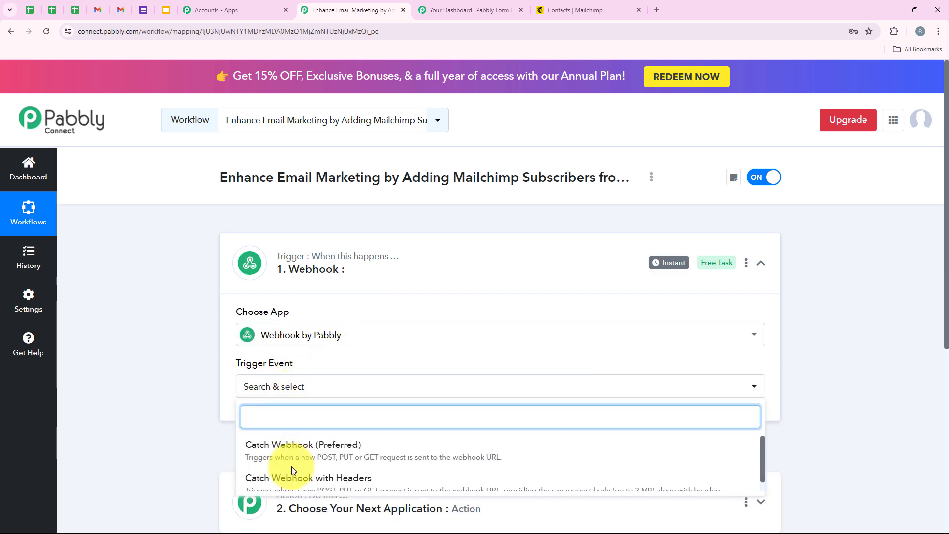
{"action": "scroll", "coordinate": [262, 460], "scroll_direction": "down", "scroll_amount": 2}
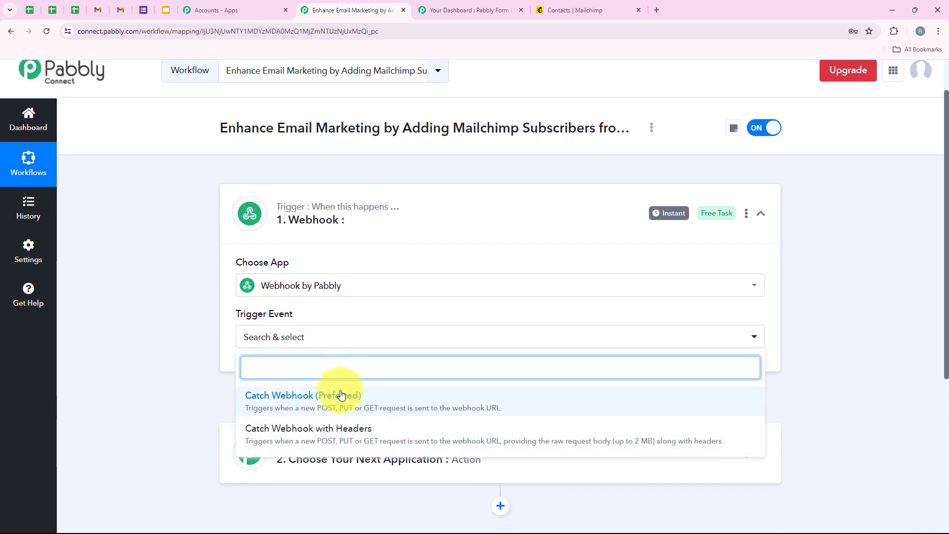
{"action": "left_click", "coordinate": [330, 395]}
Step: Copy the webhook URL and switch to the Pabbly Form Builder dashboard
{"action": "scroll", "coordinate": [380, 373], "scroll_direction": "down", "scroll_amount": 2}
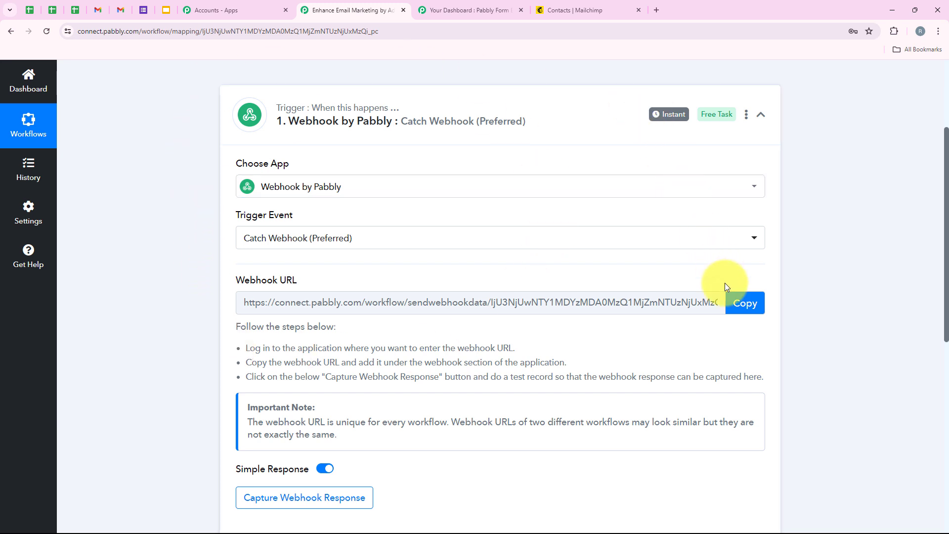
{"action": "left_click", "coordinate": [734, 312]}
{"action": "scroll", "coordinate": [319, 282], "scroll_direction": "up", "scroll_amount": 1}
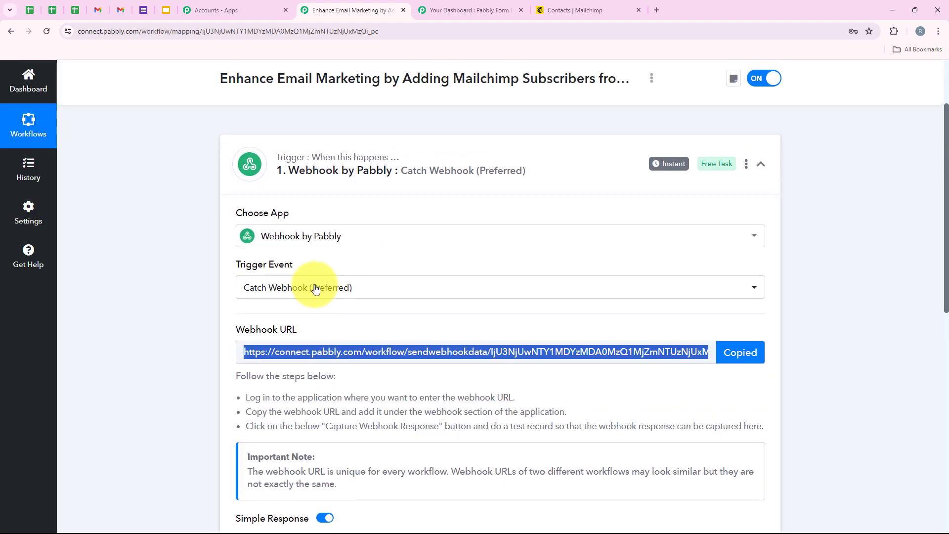
{"action": "scroll", "coordinate": [247, 336], "scroll_direction": "up", "scroll_amount": 1}
{"action": "left_click", "coordinate": [469, 10]}
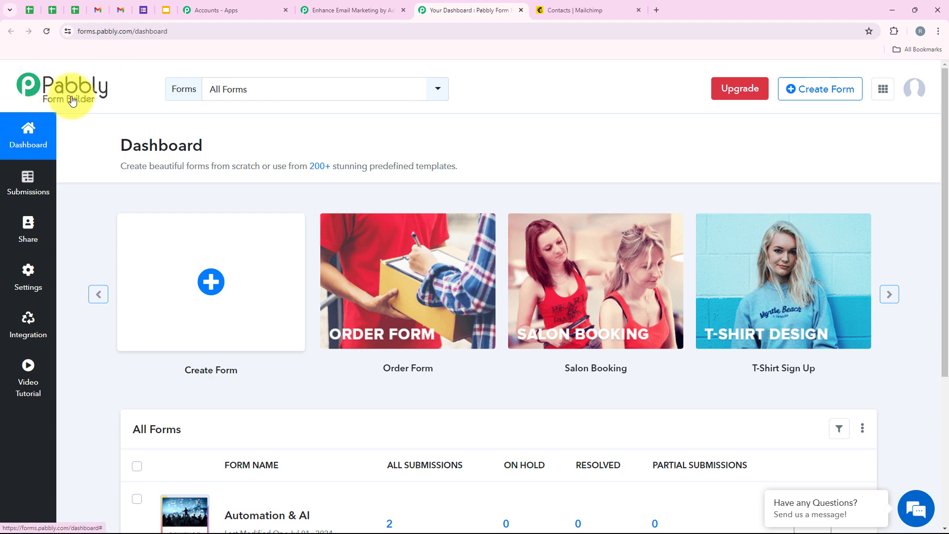
Step: Scroll the Form Builder dashboard down to the All Forms list with Automation & AI and Connect With Us!
{"action": "scroll", "coordinate": [237, 176], "scroll_direction": "down", "scroll_amount": 2}
{"action": "scroll", "coordinate": [289, 247], "scroll_direction": "up", "scroll_amount": 1}
{"action": "scroll", "coordinate": [318, 177], "scroll_direction": "down", "scroll_amount": 1}
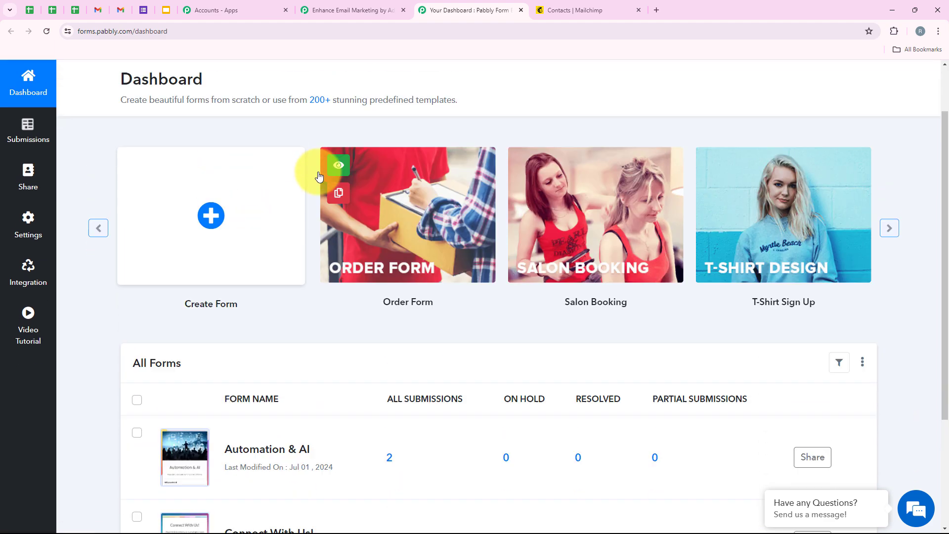
{"action": "scroll", "coordinate": [318, 173], "scroll_direction": "up", "scroll_amount": 2}
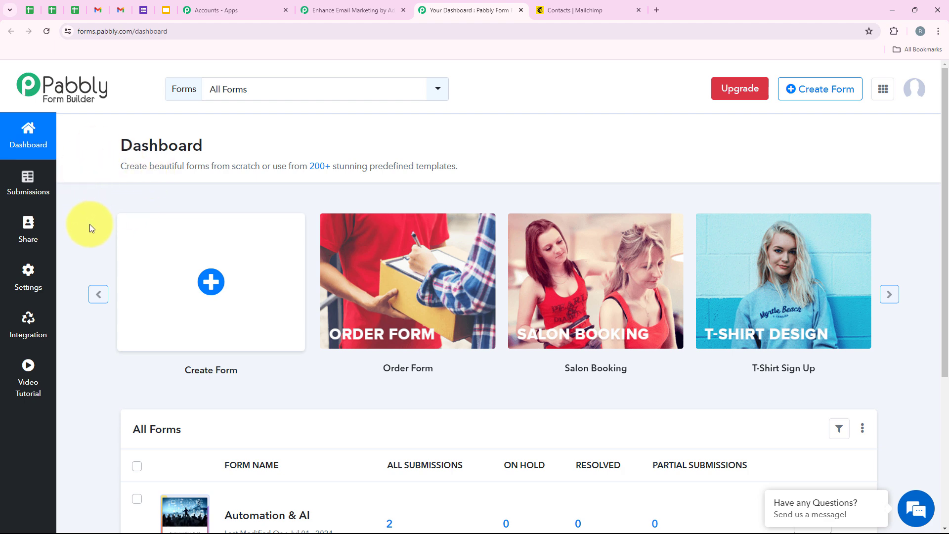
{"action": "scroll", "coordinate": [91, 235], "scroll_direction": "down", "scroll_amount": 1}
{"action": "scroll", "coordinate": [94, 249], "scroll_direction": "up", "scroll_amount": 1}
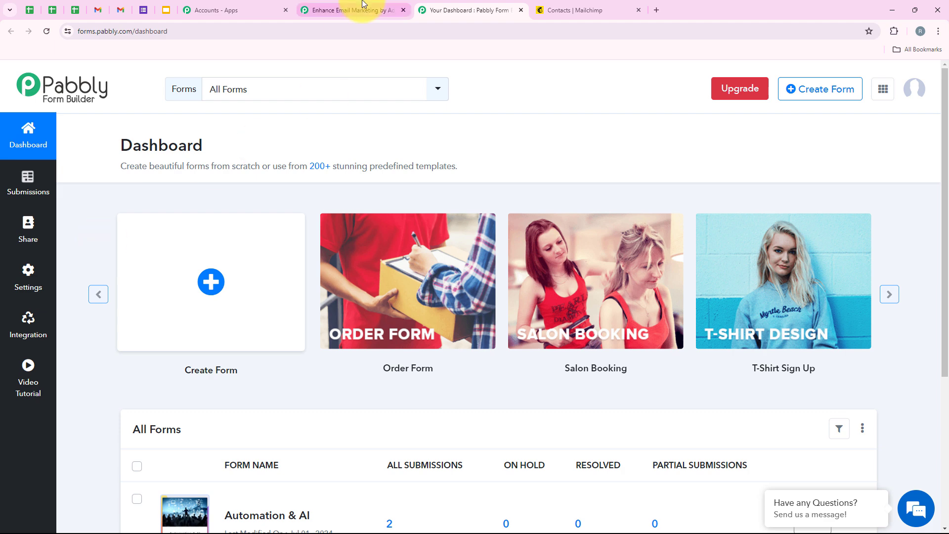
{"action": "scroll", "coordinate": [289, 253], "scroll_direction": "down", "scroll_amount": 5}
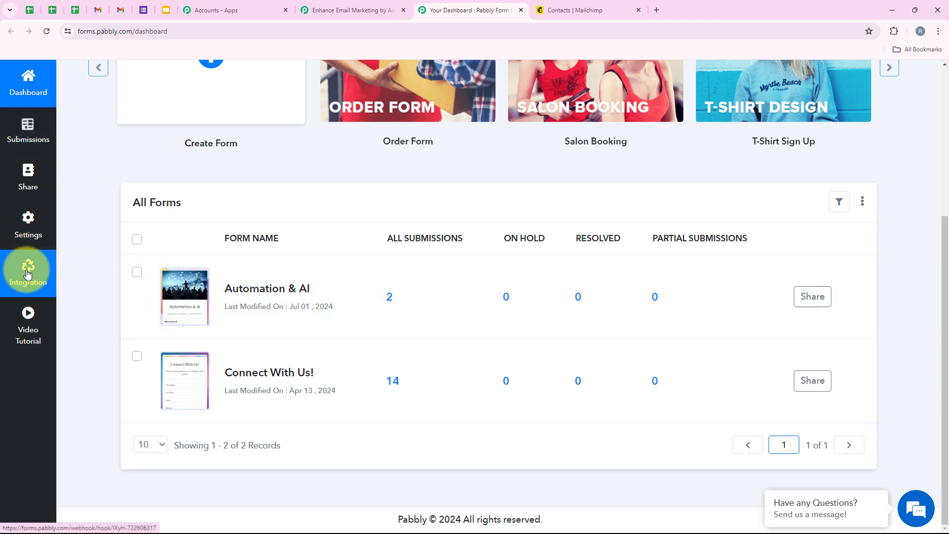
Step: In the Automation & AI form's integrations, create a webhook with the pasted Pabbly Connect URL and save it
{"action": "right_click", "coordinate": [33, 276]}
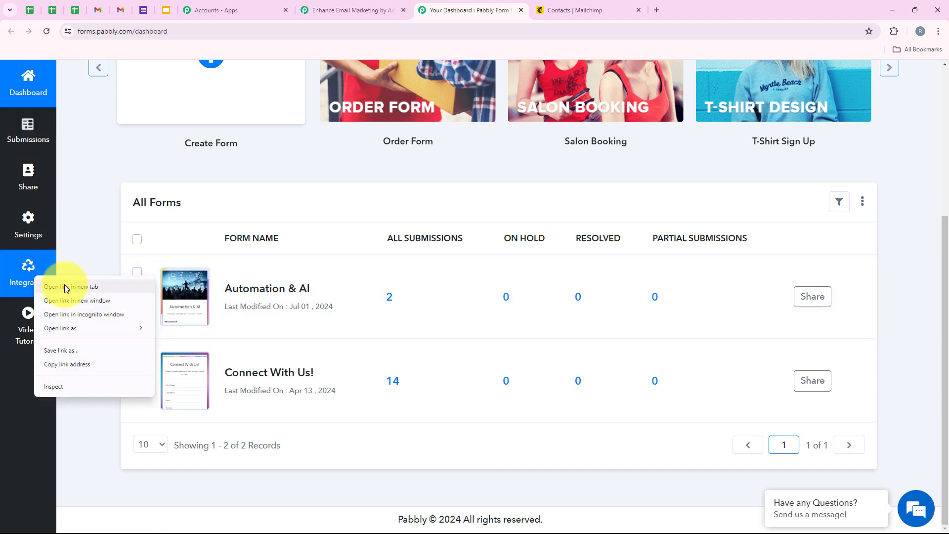
{"action": "left_click", "coordinate": [64, 283]}
{"action": "left_click", "coordinate": [621, 4]}
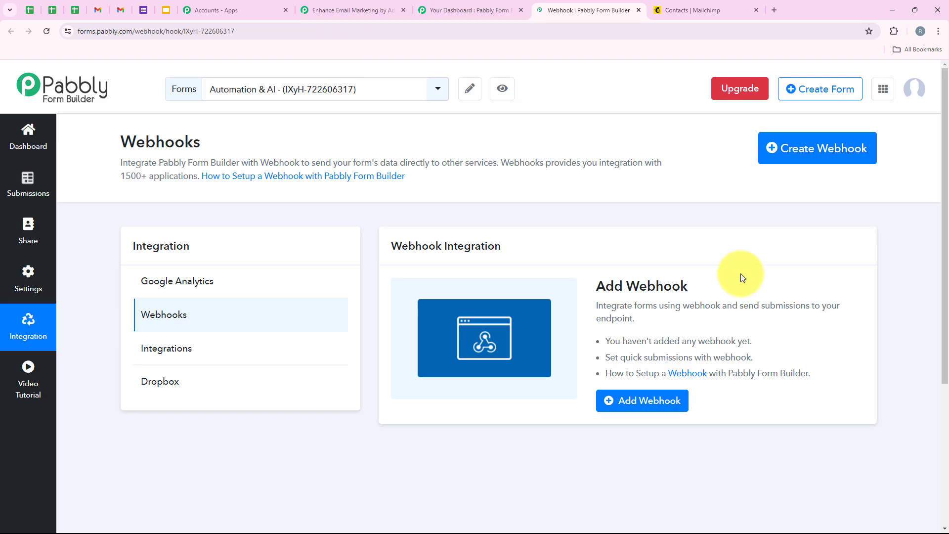
{"action": "left_click", "coordinate": [799, 157]}
{"action": "left_click_drag", "start_coordinate": [304, 139], "coordinate": [195, 143]}
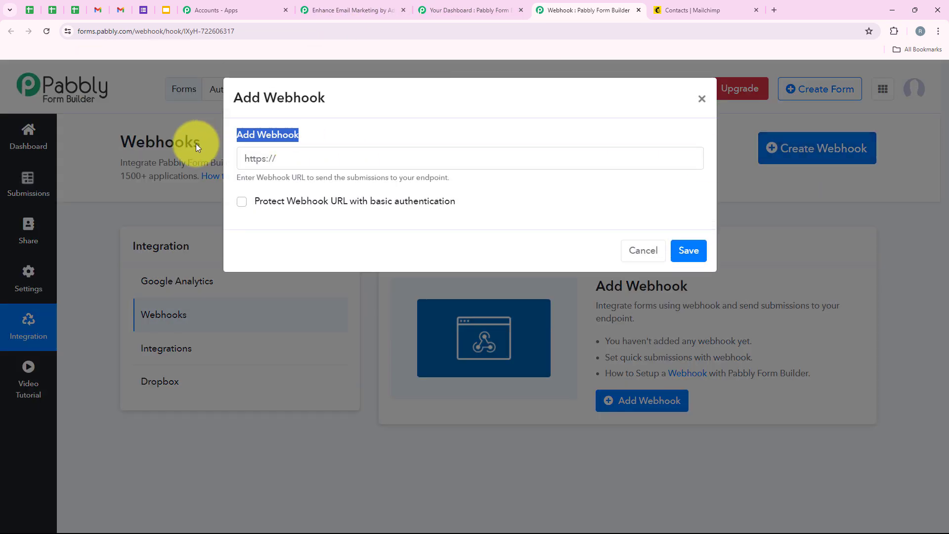
{"action": "left_click", "coordinate": [277, 159]}
{"action": "right_click", "coordinate": [279, 166]}
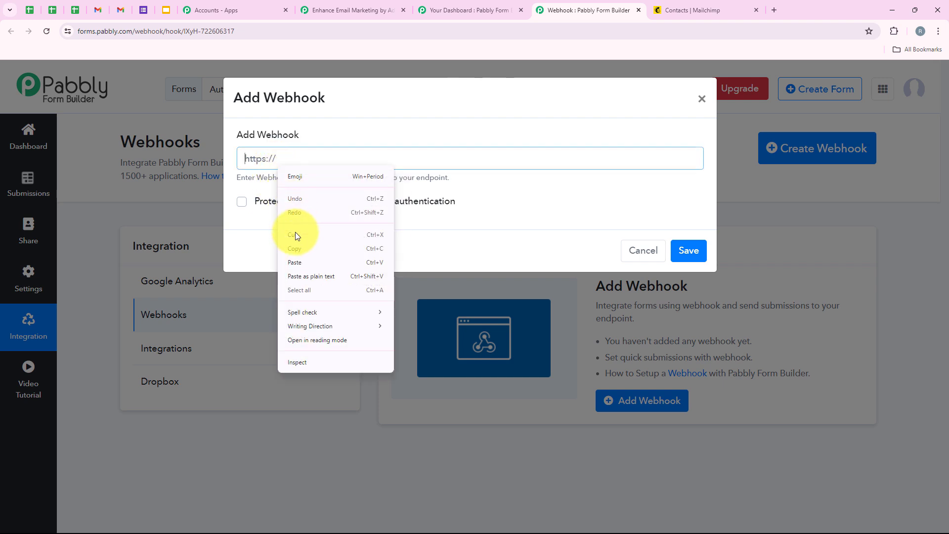
{"action": "left_click", "coordinate": [299, 262]}
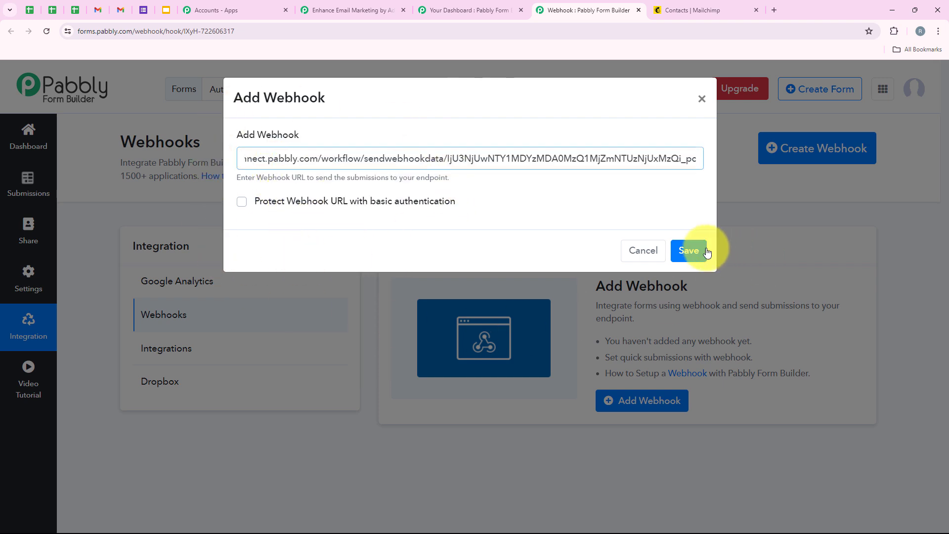
{"action": "left_click", "coordinate": [690, 250]}
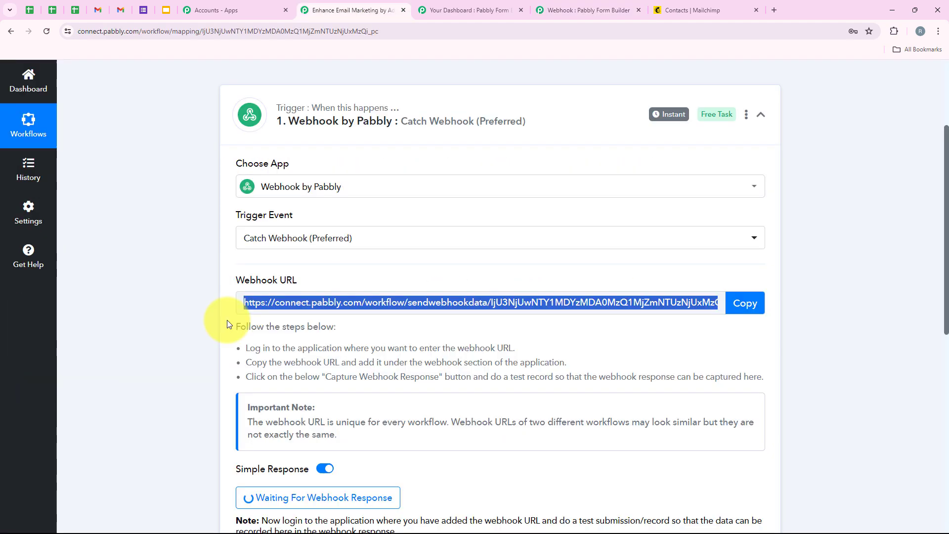
Step: Check the trigger's Waiting For Webhook Response note, then return to the forms dashboard
{"action": "scroll", "coordinate": [227, 320], "scroll_direction": "down", "scroll_amount": 1}
{"action": "scroll", "coordinate": [227, 319], "scroll_direction": "up", "scroll_amount": 3}
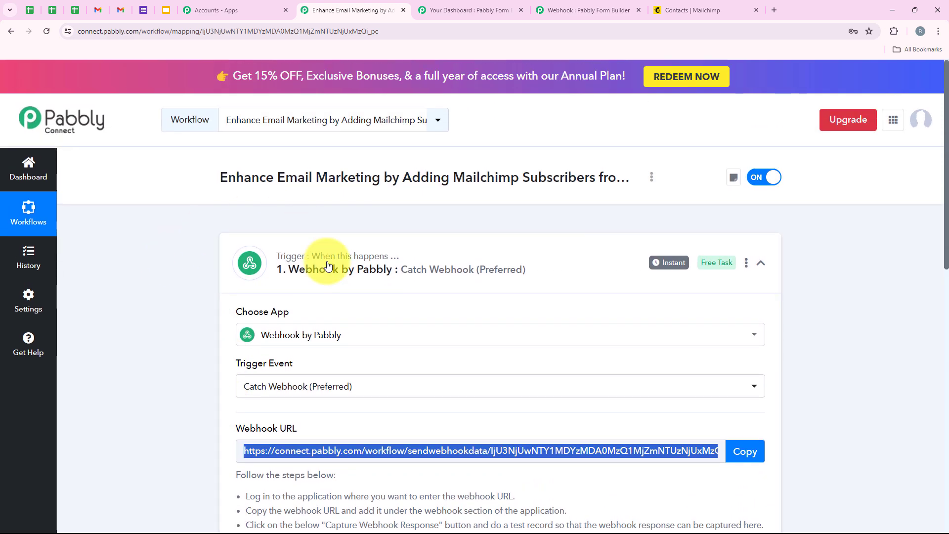
{"action": "scroll", "coordinate": [133, 346], "scroll_direction": "down", "scroll_amount": 3}
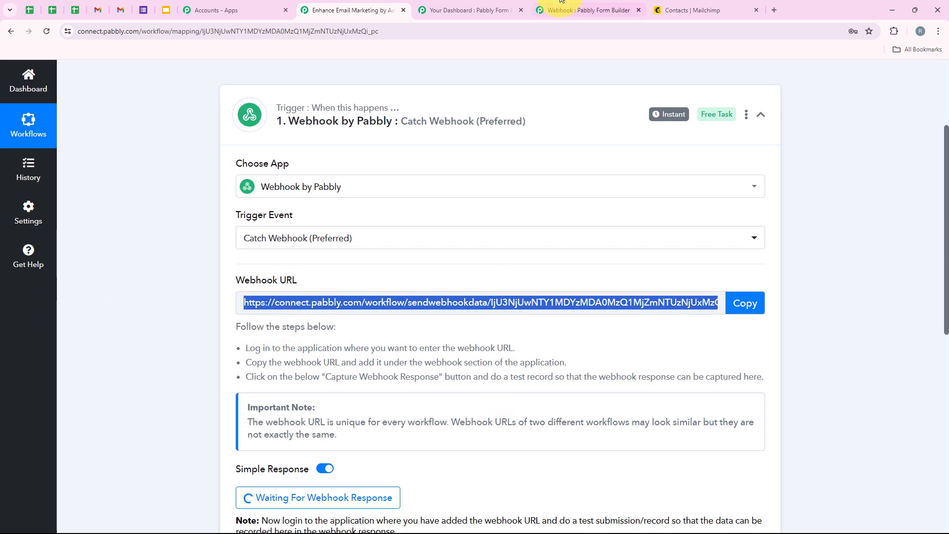
{"action": "left_click", "coordinate": [494, 9]}
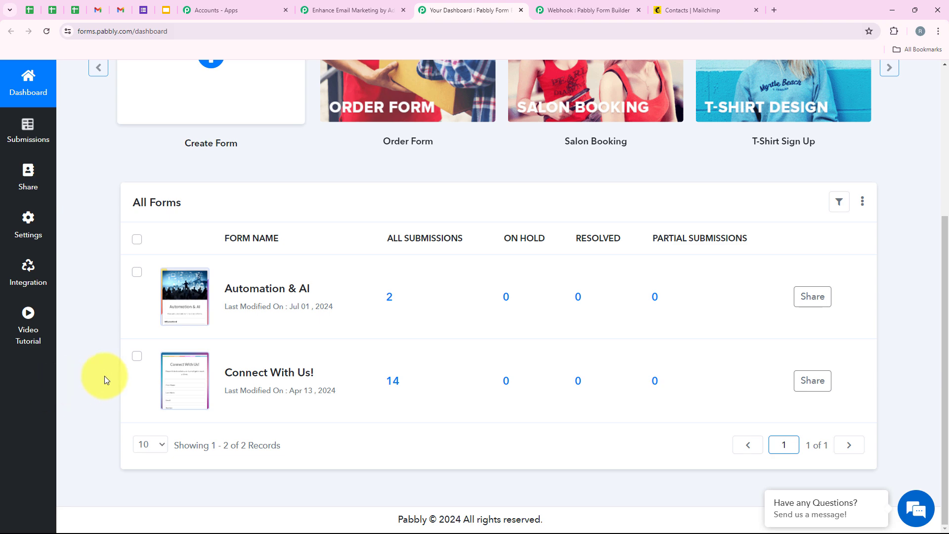
{"action": "scroll", "coordinate": [105, 375], "scroll_direction": "up", "scroll_amount": 5}
{"action": "scroll", "coordinate": [336, 117], "scroll_direction": "down", "scroll_amount": 3}
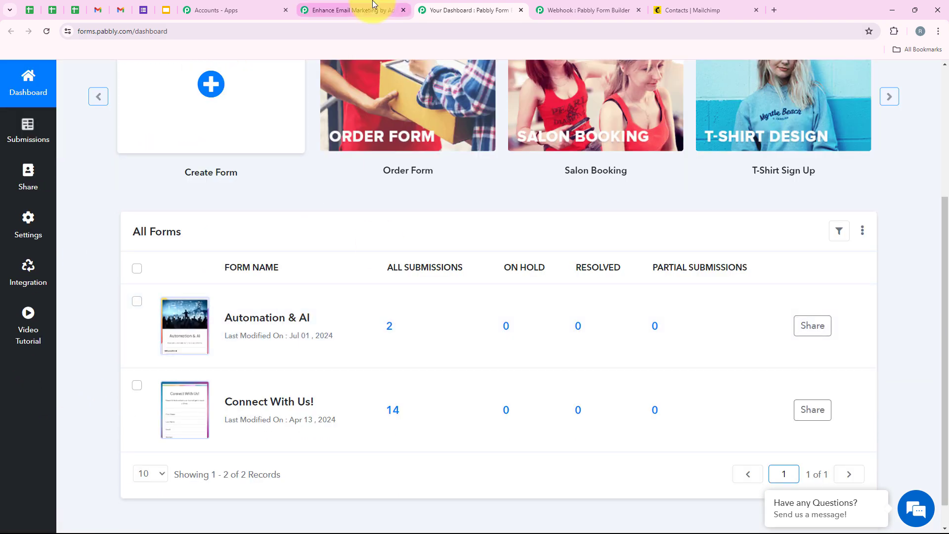
{"action": "left_click", "coordinate": [353, 10]}
{"action": "scroll", "coordinate": [375, 277], "scroll_direction": "down", "scroll_amount": 3}
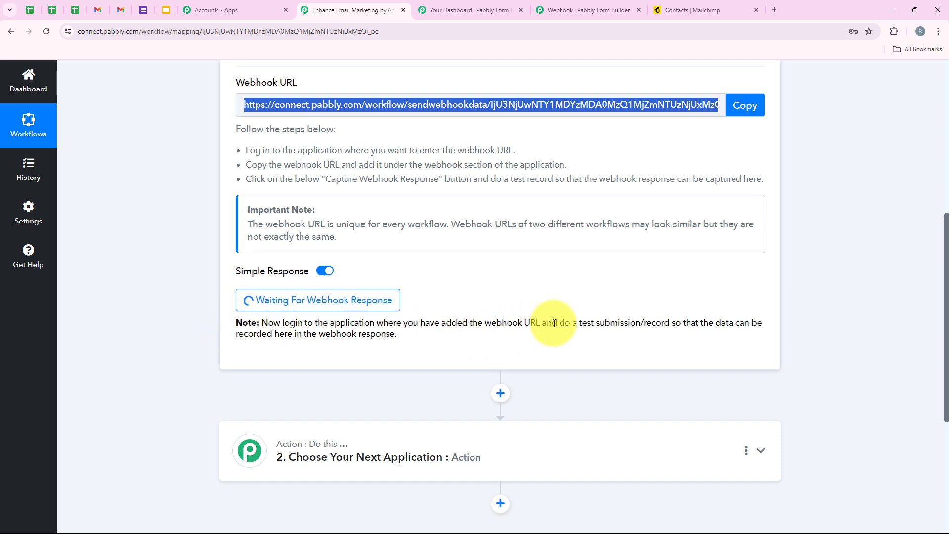
{"action": "left_click_drag", "start_coordinate": [559, 324], "coordinate": [666, 326]}
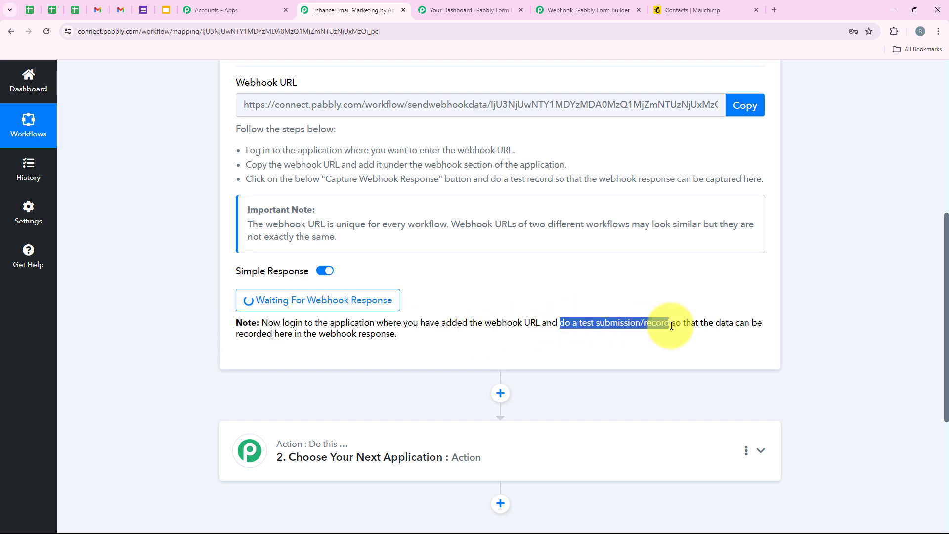
{"action": "left_click", "coordinate": [445, 268]}
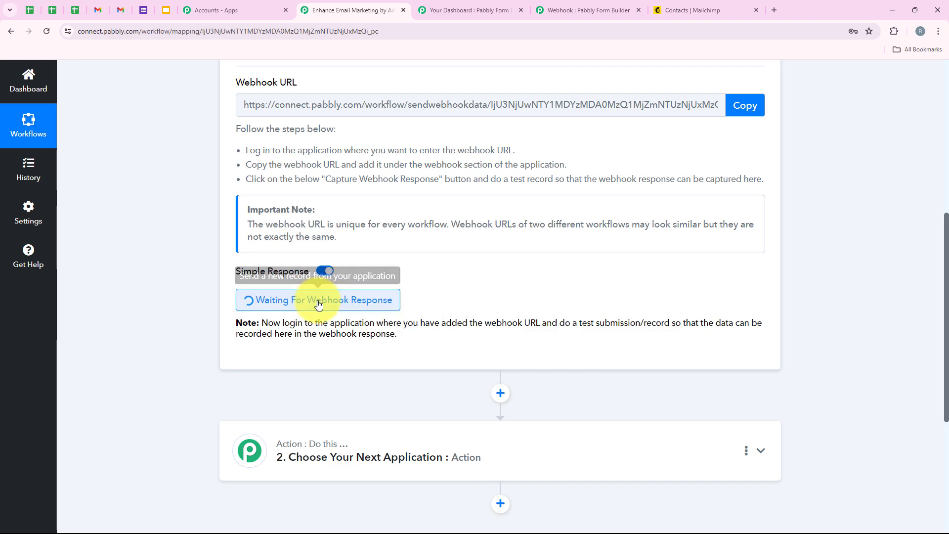
{"action": "scroll", "coordinate": [440, 298], "scroll_direction": "up", "scroll_amount": 7}
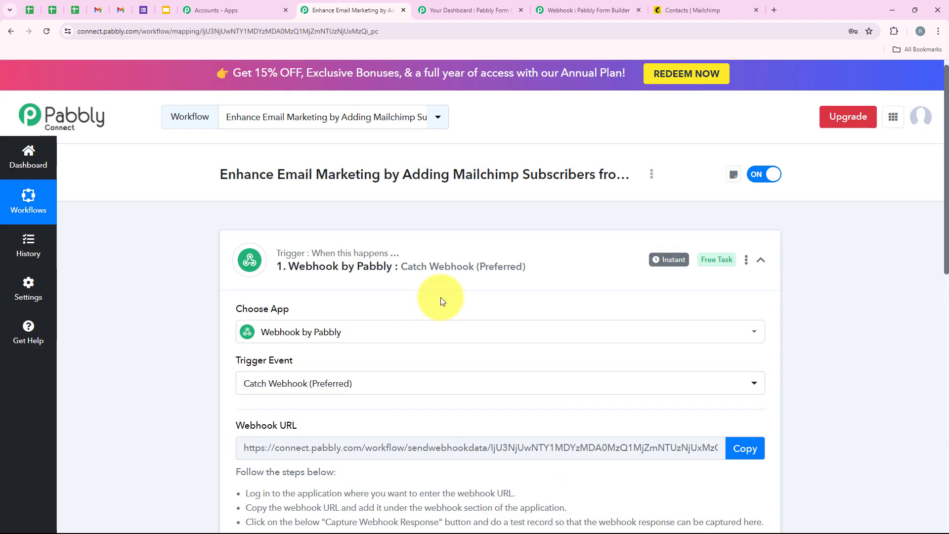
{"action": "left_click", "coordinate": [459, 10]}
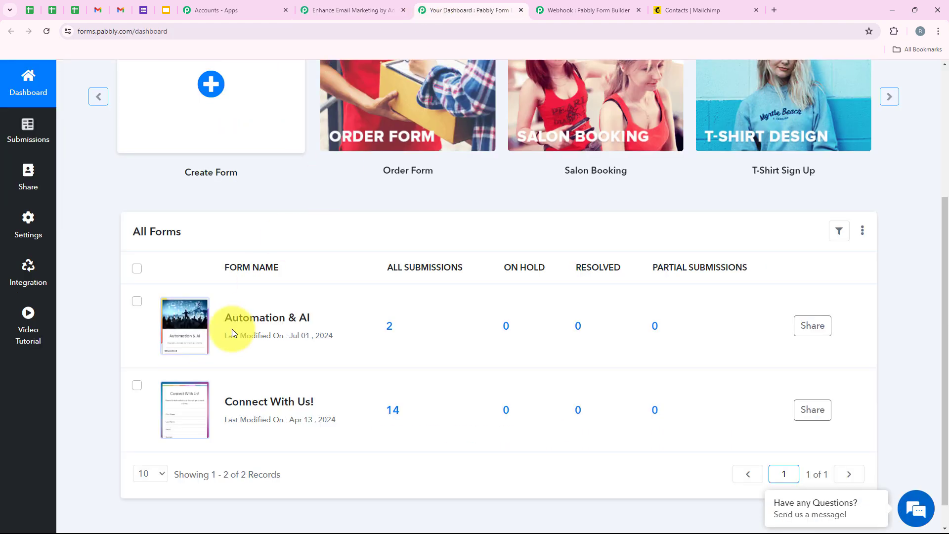
Step: Open the Automation & AI form and autofill name, e-mail, contact number and Organization InvestWise
{"action": "left_click", "coordinate": [186, 328]}
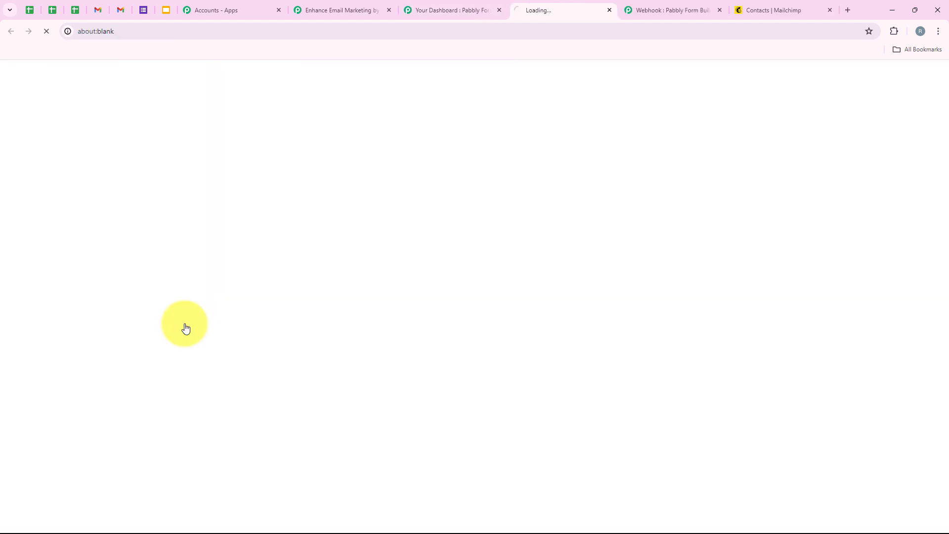
{"action": "scroll", "coordinate": [253, 203], "scroll_direction": "down", "scroll_amount": 6}
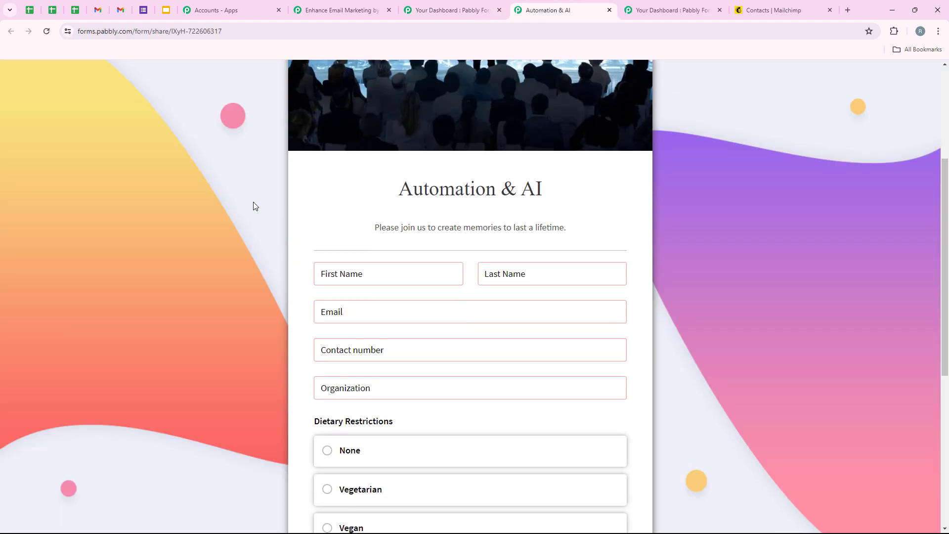
{"action": "scroll", "coordinate": [253, 201], "scroll_direction": "up", "scroll_amount": 8}
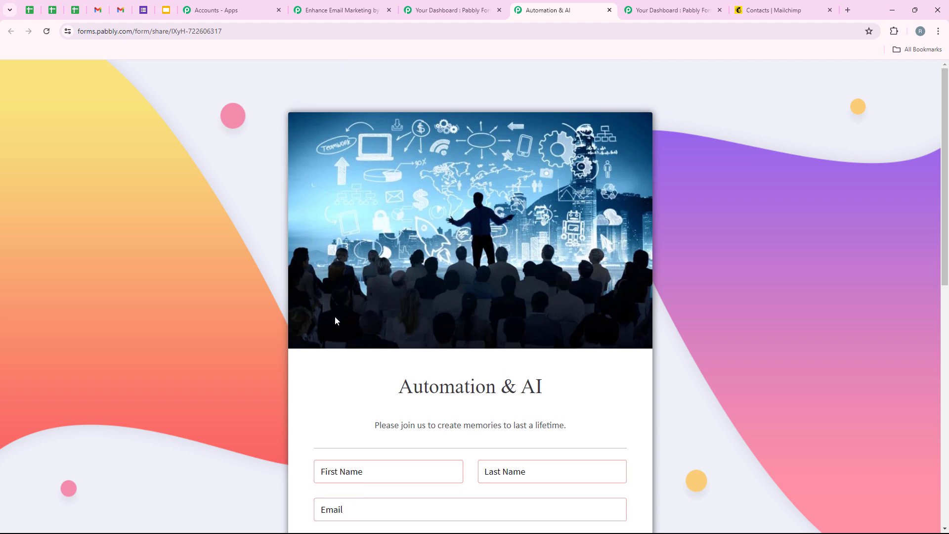
{"action": "scroll", "coordinate": [334, 317], "scroll_direction": "down", "scroll_amount": 4}
{"action": "scroll", "coordinate": [348, 336], "scroll_direction": "up", "scroll_amount": 4}
{"action": "scroll", "coordinate": [376, 411], "scroll_direction": "down", "scroll_amount": 3}
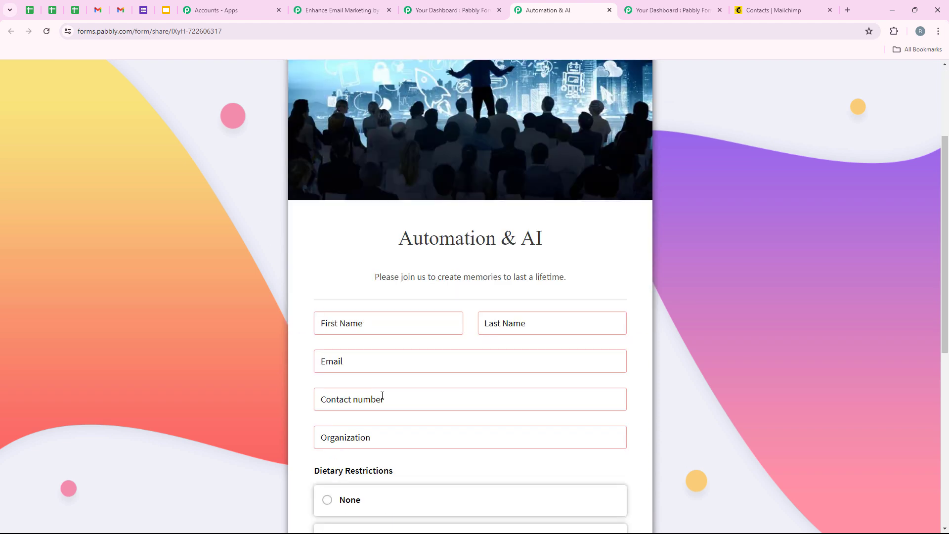
{"action": "scroll", "coordinate": [382, 393], "scroll_direction": "down", "scroll_amount": 2}
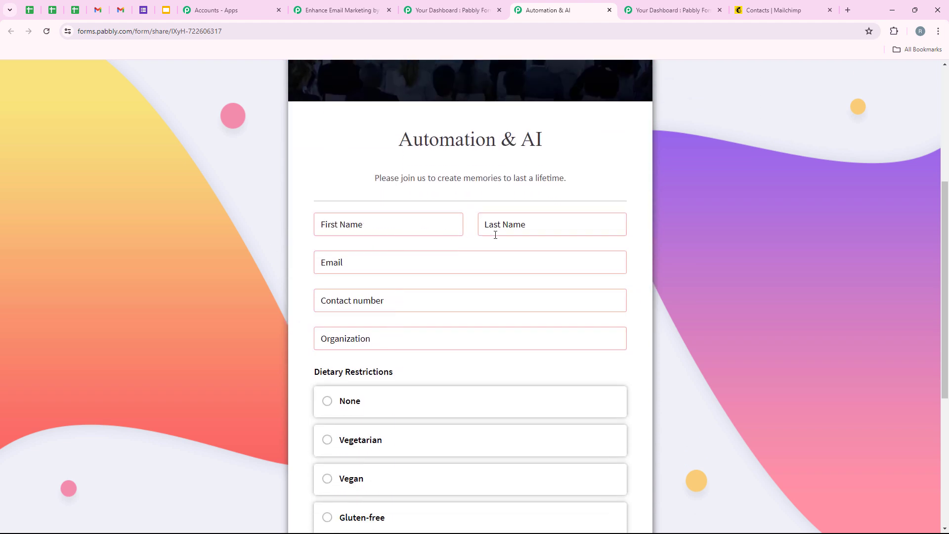
{"action": "left_click", "coordinate": [406, 227]}
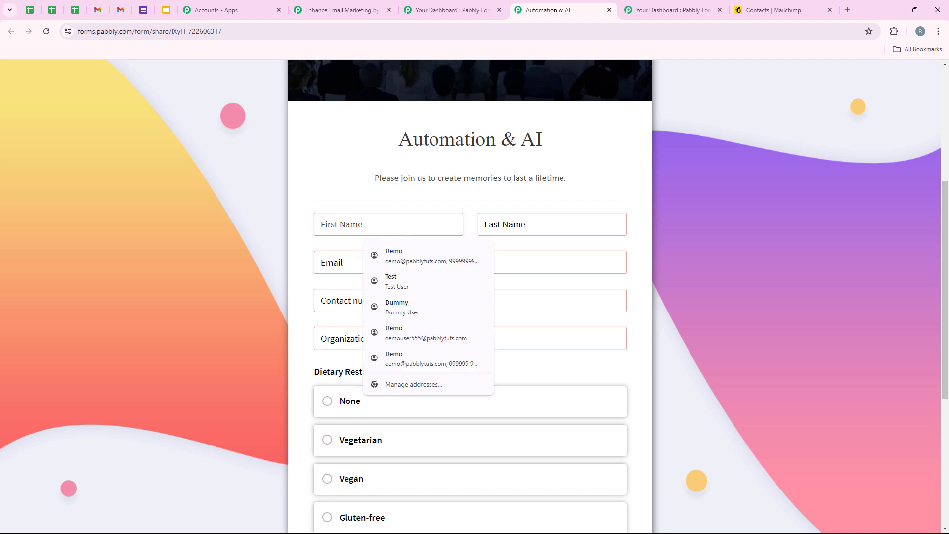
{"action": "left_click", "coordinate": [434, 253]}
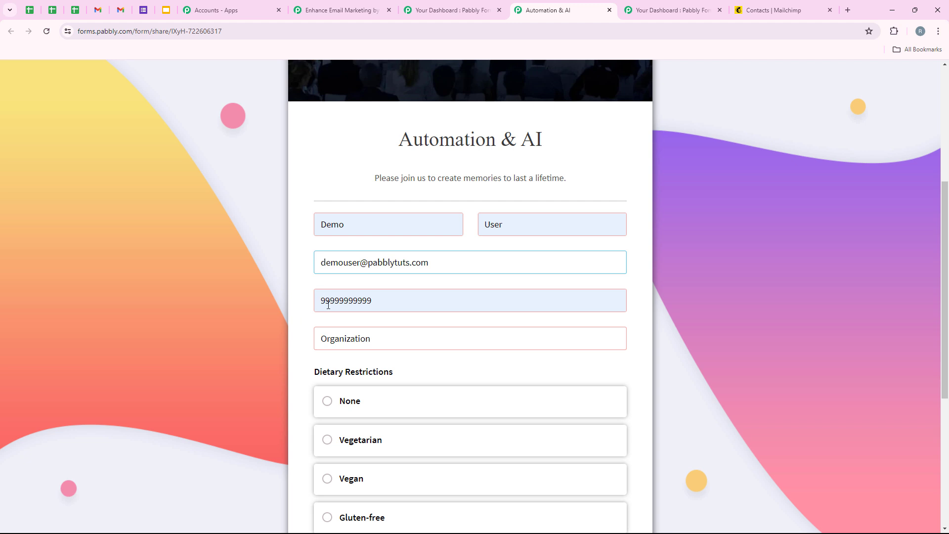
{"action": "left_click", "coordinate": [381, 336]}
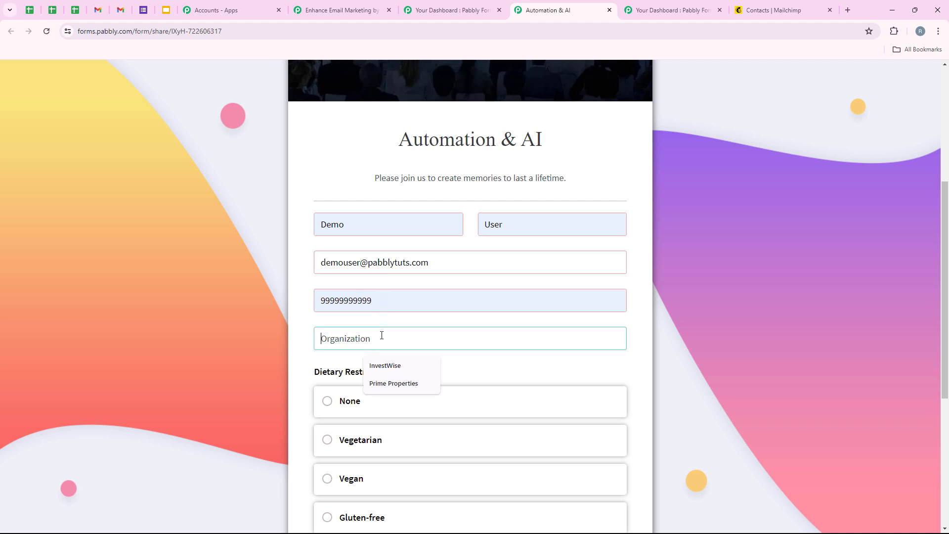
{"action": "left_click", "coordinate": [387, 366]}
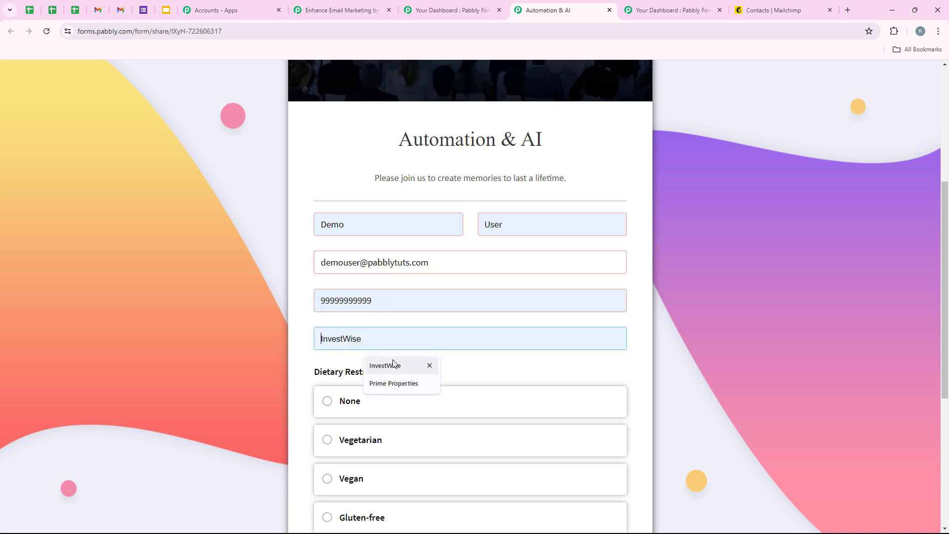
Step: Choose Vegan, opt in to conference updates, and submit to get the success message
{"action": "scroll", "coordinate": [340, 363], "scroll_direction": "down", "scroll_amount": 4}
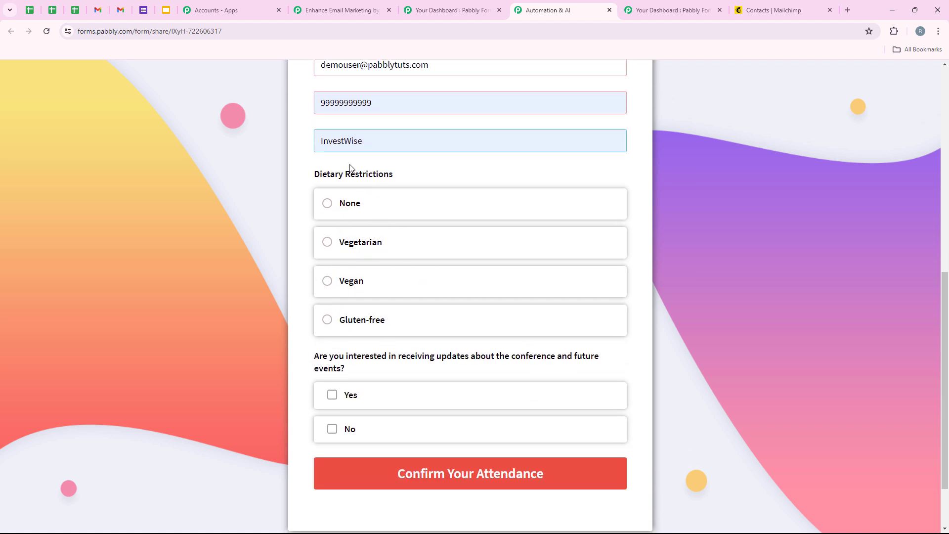
{"action": "left_click", "coordinate": [352, 287]}
{"action": "scroll", "coordinate": [351, 293], "scroll_direction": "down", "scroll_amount": 2}
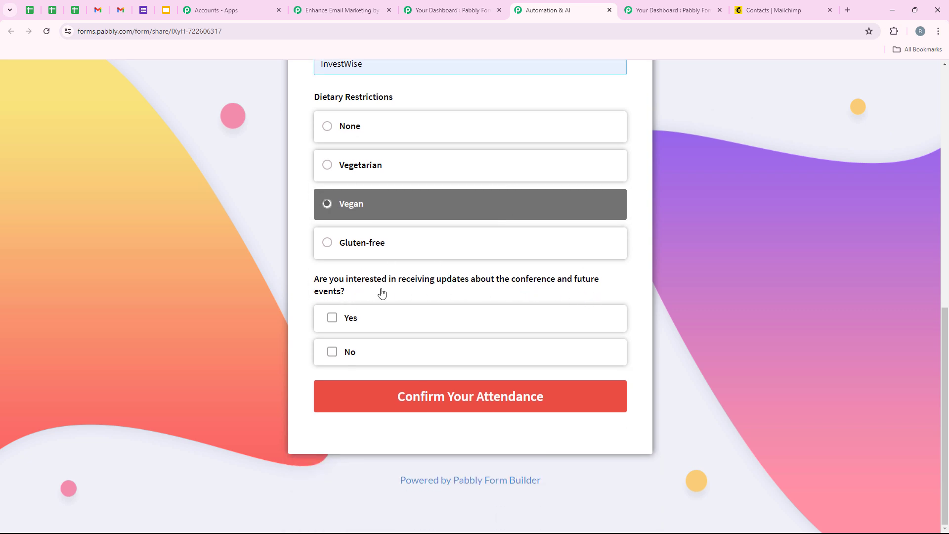
{"action": "left_click", "coordinate": [319, 325]}
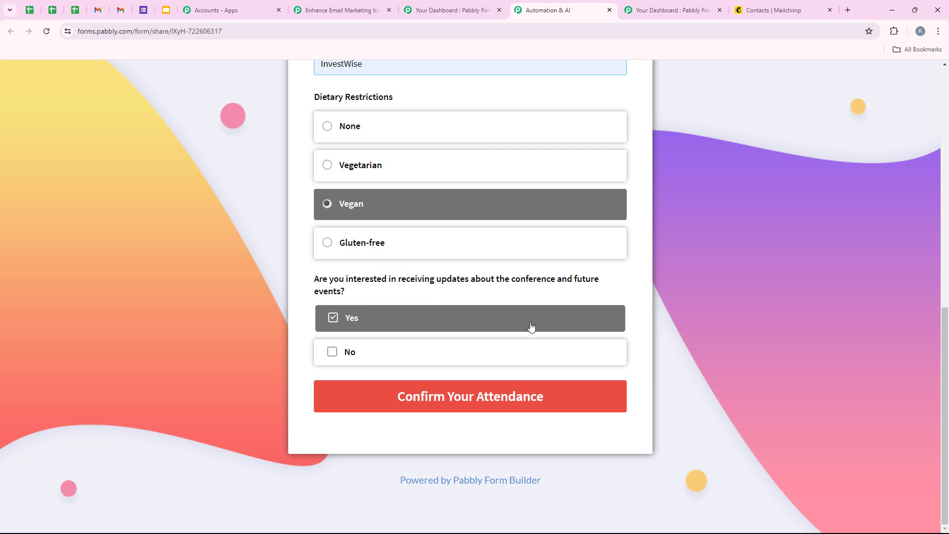
{"action": "left_click", "coordinate": [498, 404]}
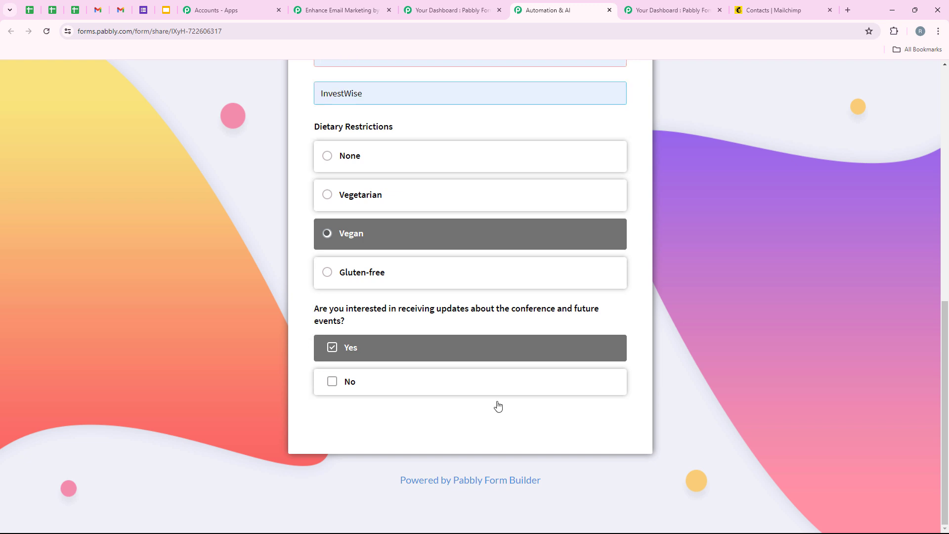
{"action": "left_click_drag", "start_coordinate": [371, 382], "coordinate": [577, 377]}
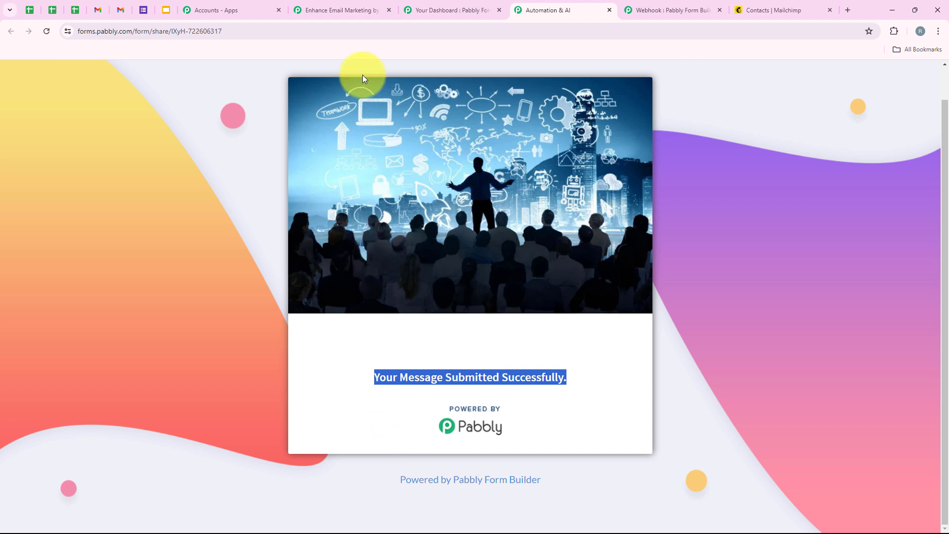
Step: In the workflow's Response A, inspect the captured last name and organization InvestWise
{"action": "left_click", "coordinate": [339, 13]}
{"action": "scroll", "coordinate": [373, 230], "scroll_direction": "down", "scroll_amount": 10}
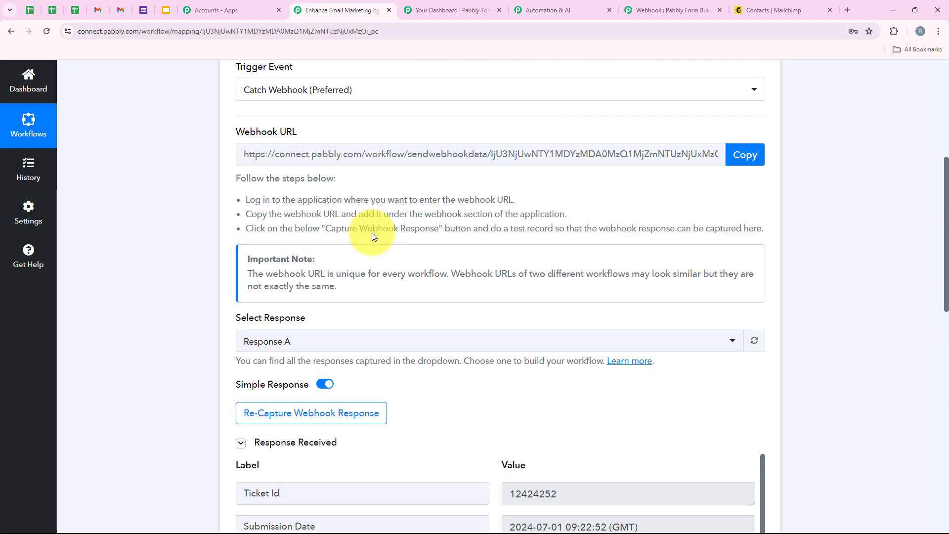
{"action": "scroll", "coordinate": [378, 245], "scroll_direction": "up", "scroll_amount": 1}
{"action": "scroll", "coordinate": [487, 299], "scroll_direction": "down", "scroll_amount": 5}
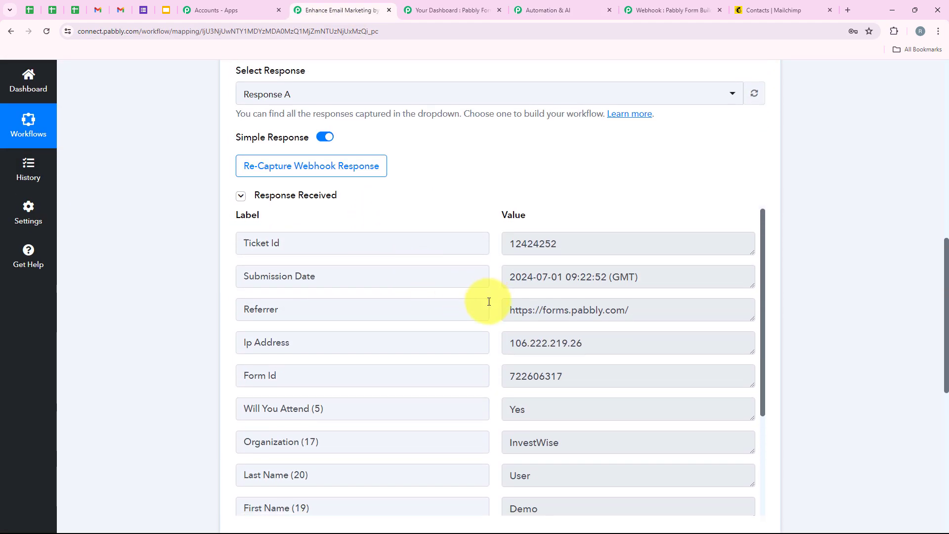
{"action": "scroll", "coordinate": [561, 237], "scroll_direction": "down", "scroll_amount": 1}
{"action": "left_click_drag", "start_coordinate": [532, 314], "coordinate": [435, 323]}
{"action": "left_click_drag", "start_coordinate": [561, 270], "coordinate": [462, 272]}
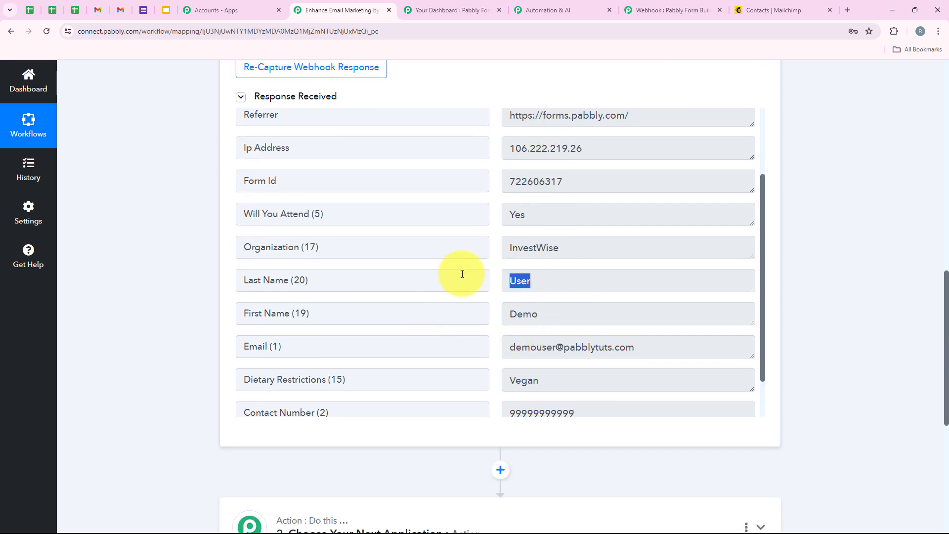
{"action": "left_click_drag", "start_coordinate": [612, 240], "coordinate": [329, 246]}
Step: Check the captured e-mail, dietary restriction Vegan and contact number values
{"action": "scroll", "coordinate": [572, 248], "scroll_direction": "down", "scroll_amount": 1}
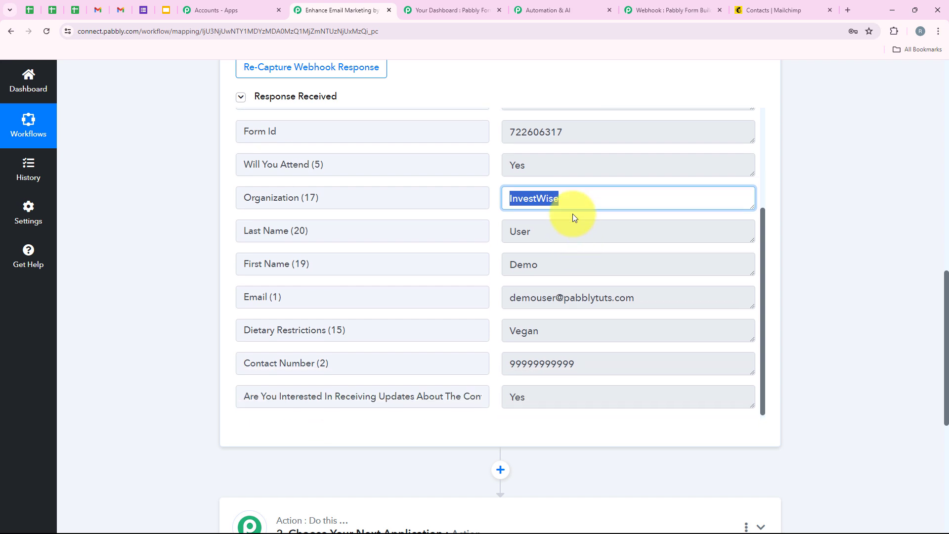
{"action": "left_click_drag", "start_coordinate": [599, 296], "coordinate": [460, 323]}
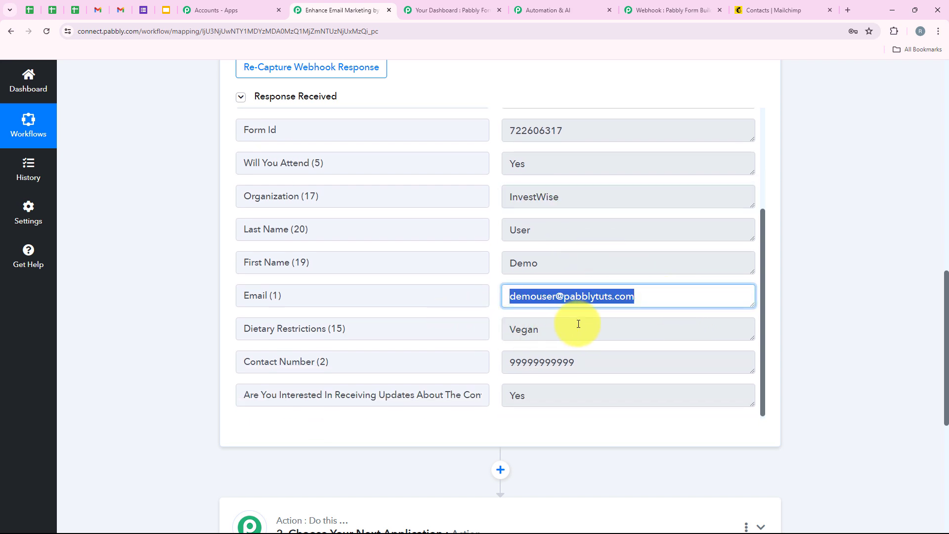
{"action": "left_click_drag", "start_coordinate": [577, 325], "coordinate": [499, 328]}
{"action": "left_click_drag", "start_coordinate": [566, 355], "coordinate": [437, 361]}
{"action": "left_click", "coordinate": [187, 317]}
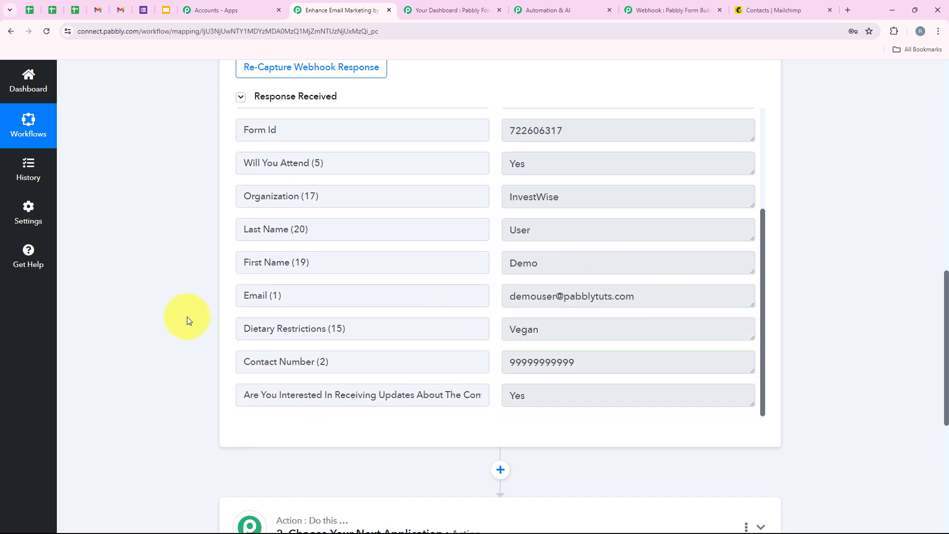
{"action": "scroll", "coordinate": [203, 214], "scroll_direction": "up", "scroll_amount": 3}
{"action": "scroll", "coordinate": [203, 214], "scroll_direction": "up", "scroll_amount": 10}
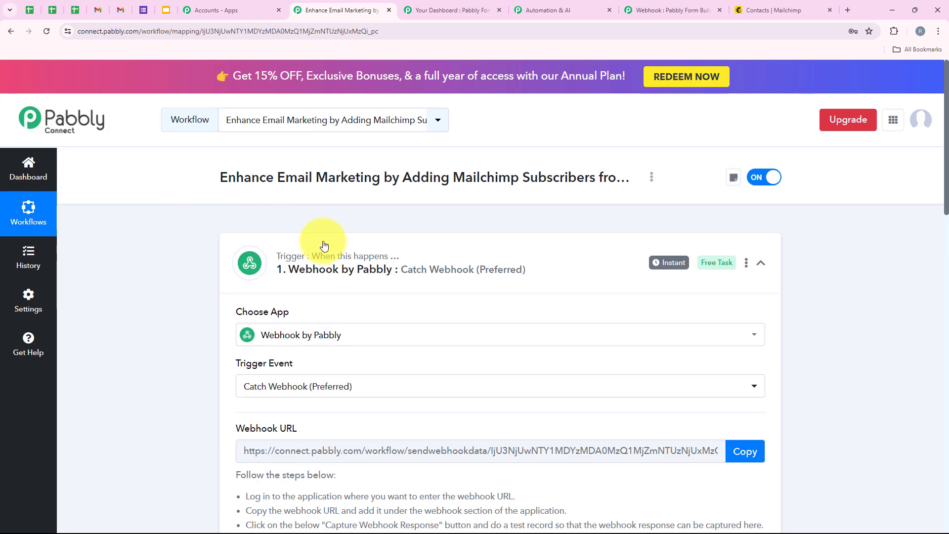
Step: Expand the action step and choose Mailchimp as its app
{"action": "left_click", "coordinate": [318, 260]}
{"action": "left_click", "coordinate": [307, 378]}
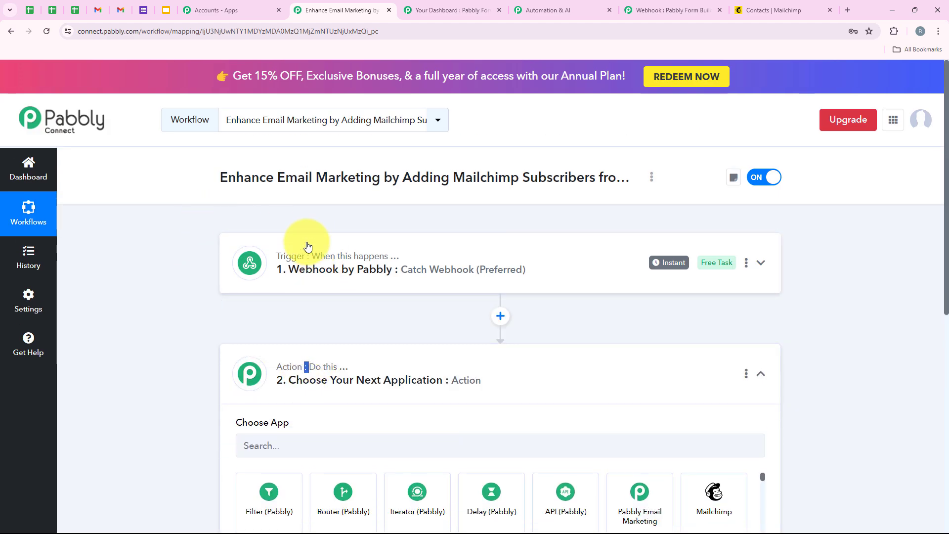
{"action": "scroll", "coordinate": [326, 276], "scroll_direction": "down", "scroll_amount": 3}
{"action": "left_click", "coordinate": [348, 278]}
{"action": "type", "text": "Mail"}
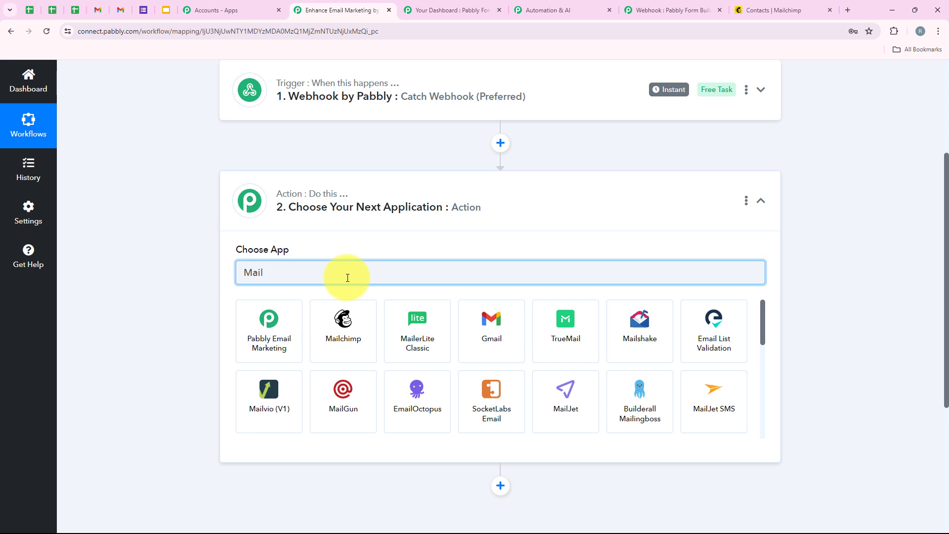
{"action": "type", "text": "chimp"}
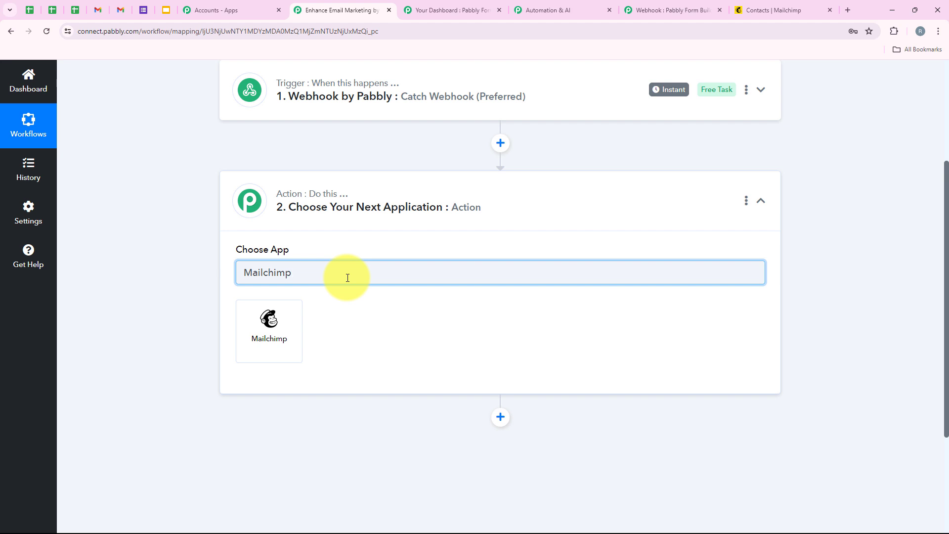
{"action": "left_click_drag", "start_coordinate": [313, 276], "coordinate": [220, 289]}
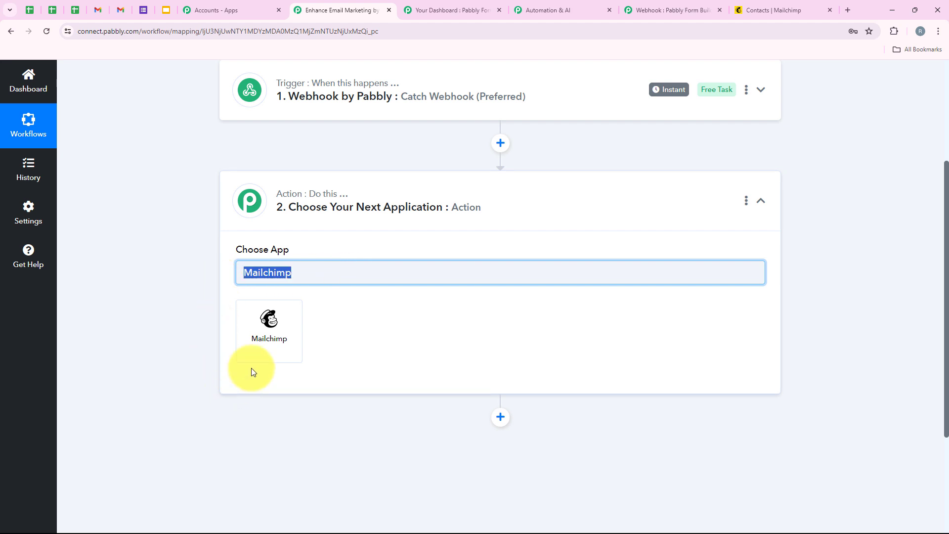
{"action": "left_click", "coordinate": [275, 331]}
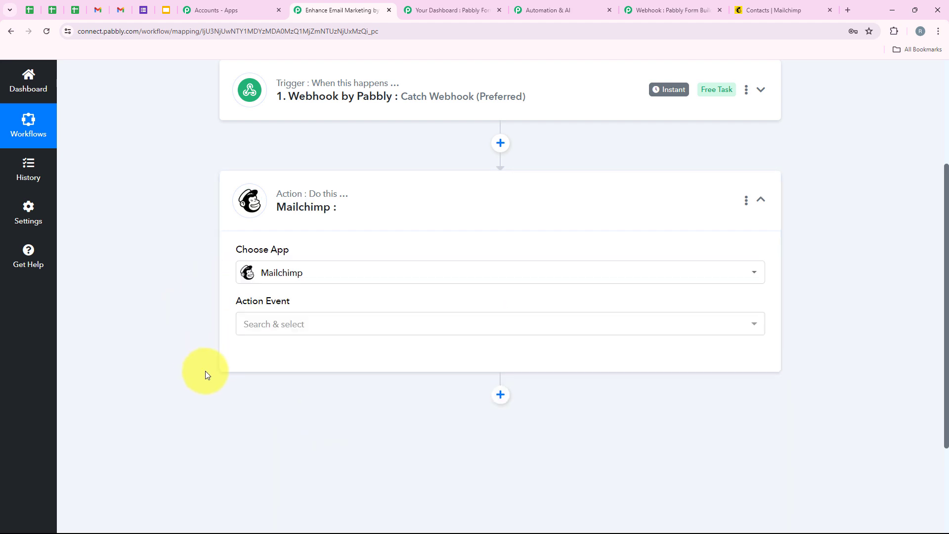
Step: Select Add New Member with Custom Fields as the Mailchimp action event
{"action": "left_click_drag", "start_coordinate": [222, 304], "coordinate": [308, 304]}
{"action": "left_click", "coordinate": [306, 326]}
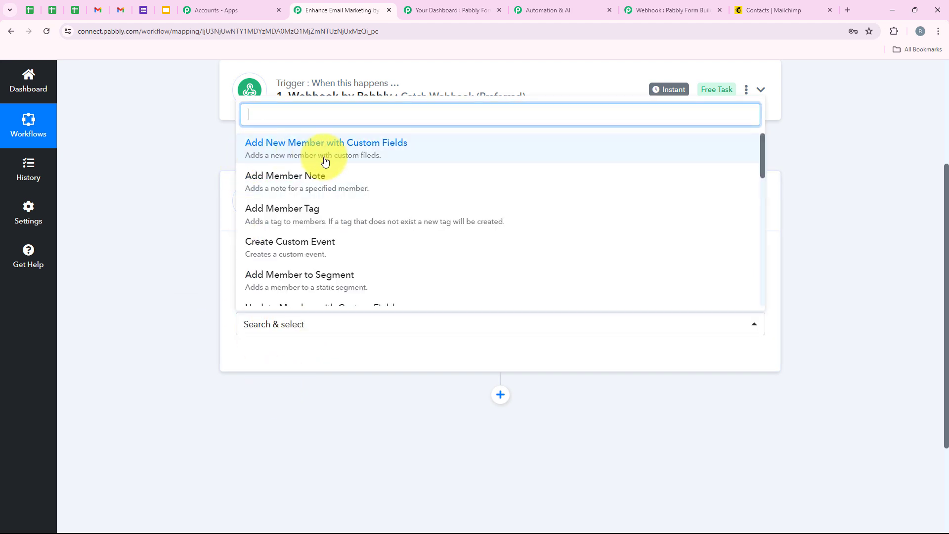
{"action": "left_click", "coordinate": [510, 158]}
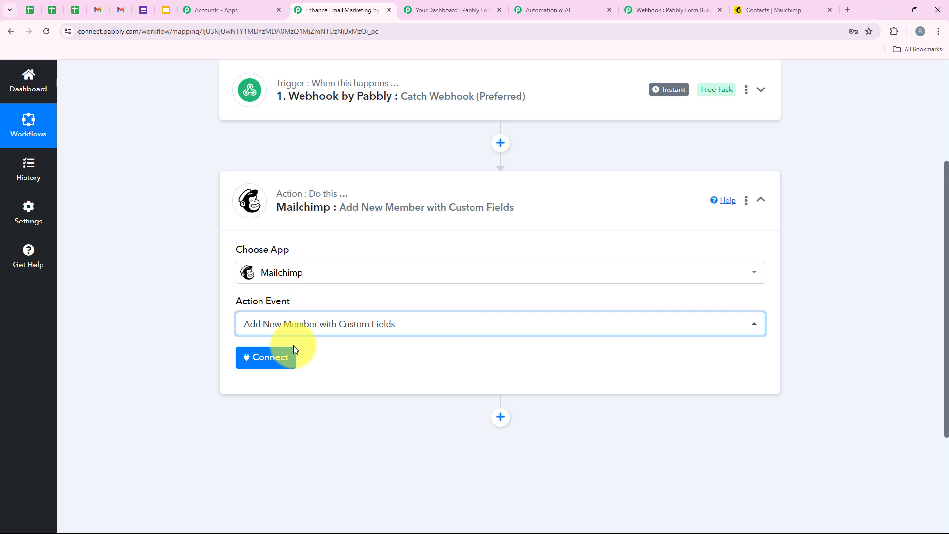
Step: Start a new Mailchimp connection showing Token and Data Center fields, then go to Mailchimp's Audience dashboard
{"action": "left_click", "coordinate": [265, 357]}
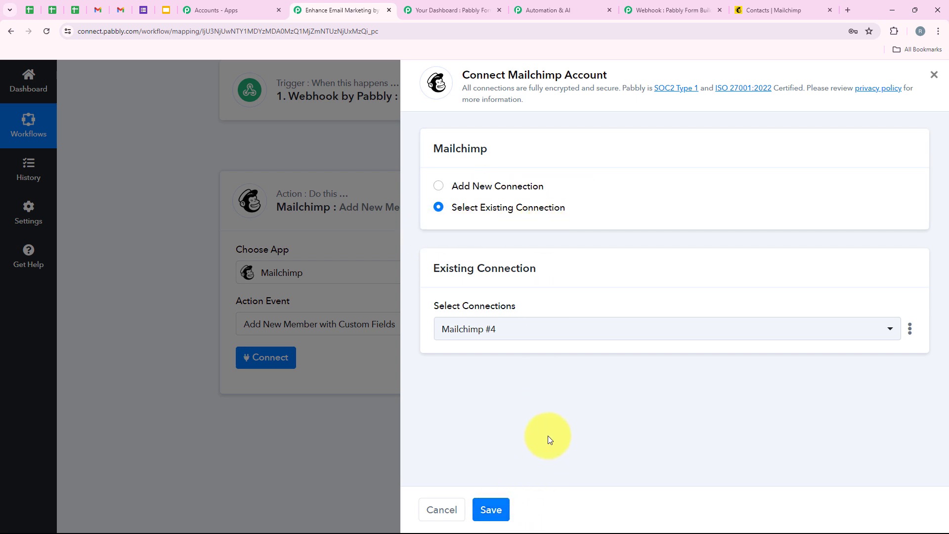
{"action": "left_click", "coordinate": [530, 187]}
{"action": "scroll", "coordinate": [549, 376], "scroll_direction": "down", "scroll_amount": 1}
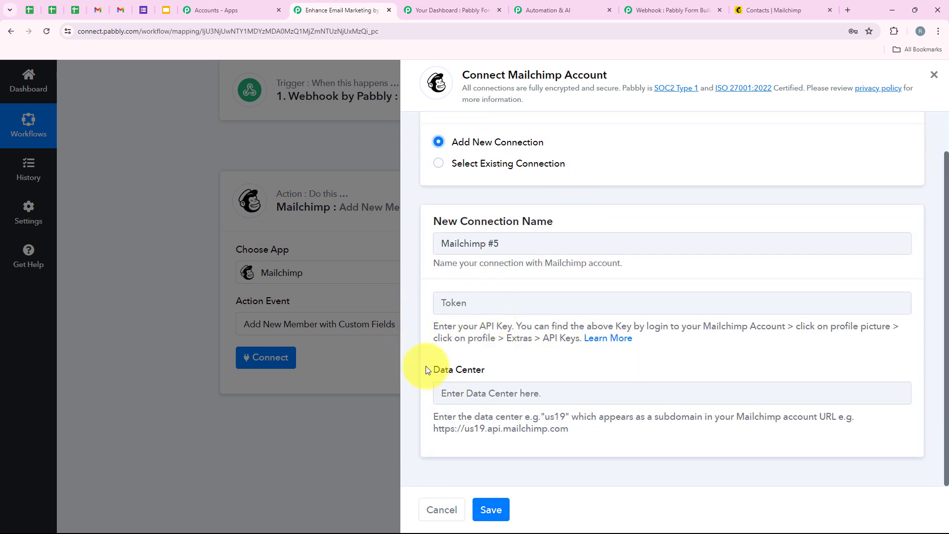
{"action": "left_click_drag", "start_coordinate": [428, 368], "coordinate": [497, 370]}
{"action": "left_click", "coordinate": [505, 365]}
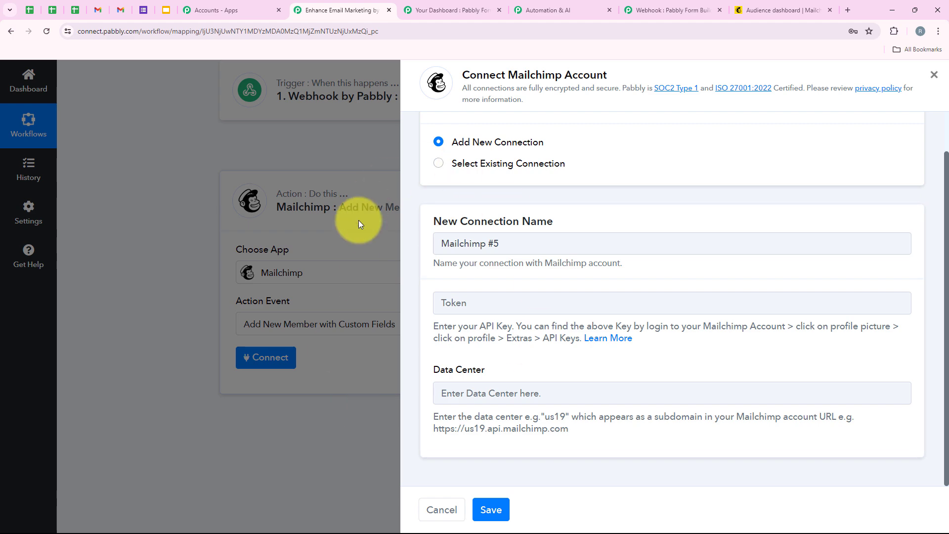
{"action": "left_click", "coordinate": [777, 9]}
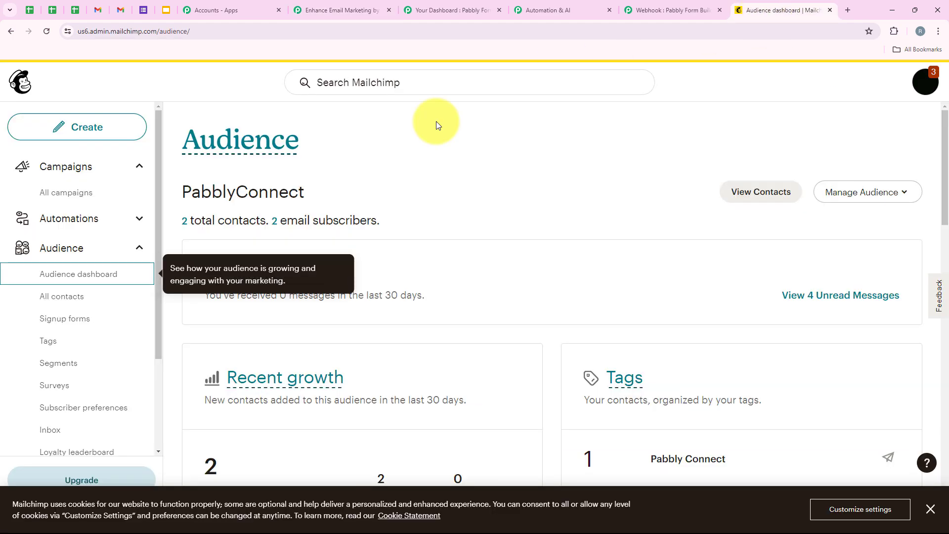
Step: Open Mailchimp's Profile > Extras > API keys page and start creating a key under Your API keys
{"action": "left_click", "coordinate": [926, 89]}
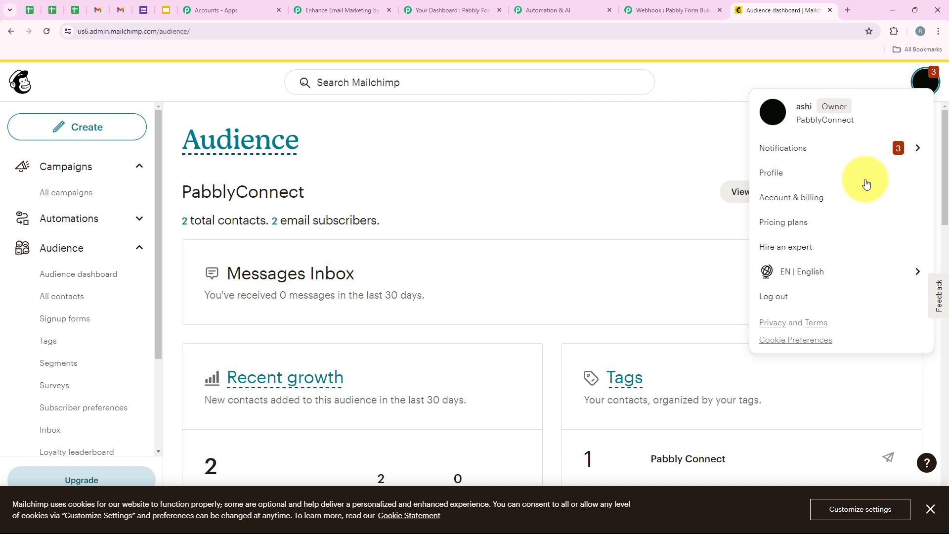
{"action": "left_click", "coordinate": [769, 178]}
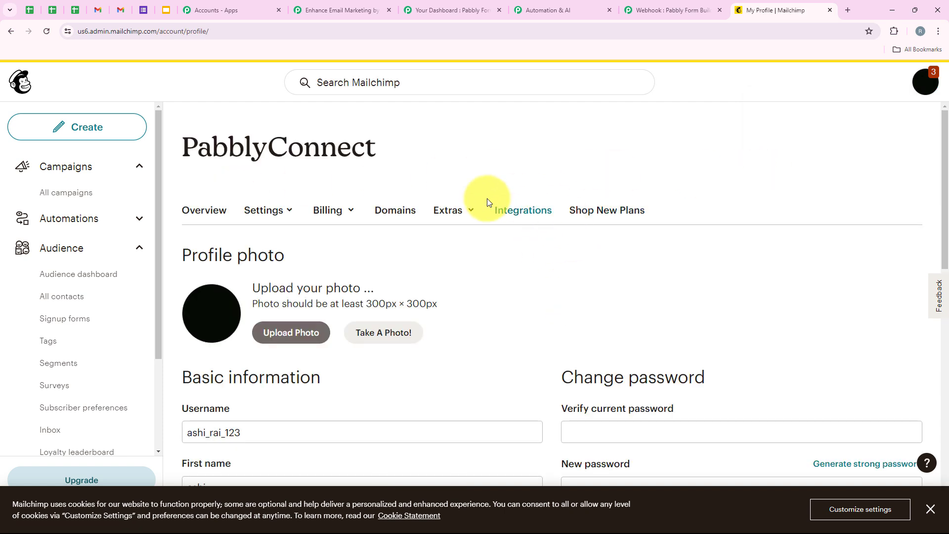
{"action": "left_click", "coordinate": [455, 207]}
{"action": "left_click", "coordinate": [451, 269]}
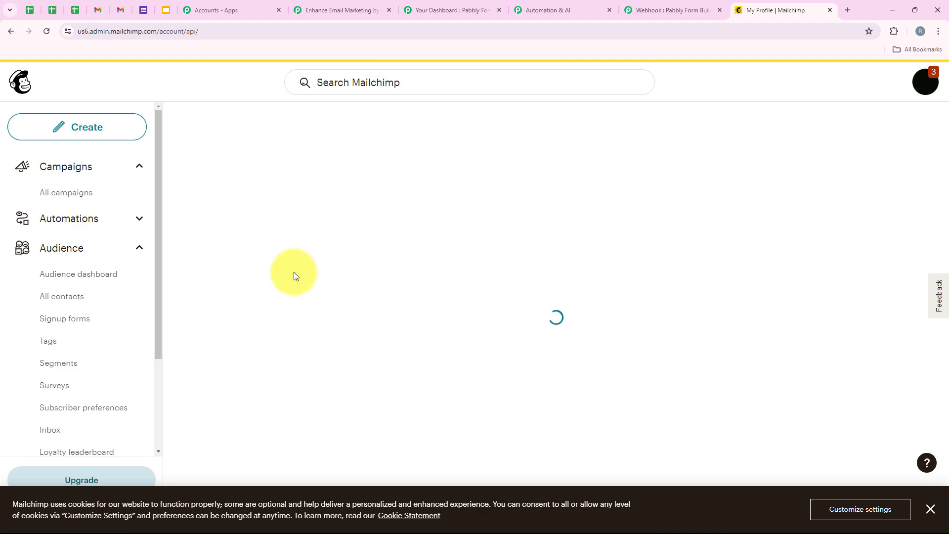
{"action": "scroll", "coordinate": [293, 275], "scroll_direction": "down", "scroll_amount": 9}
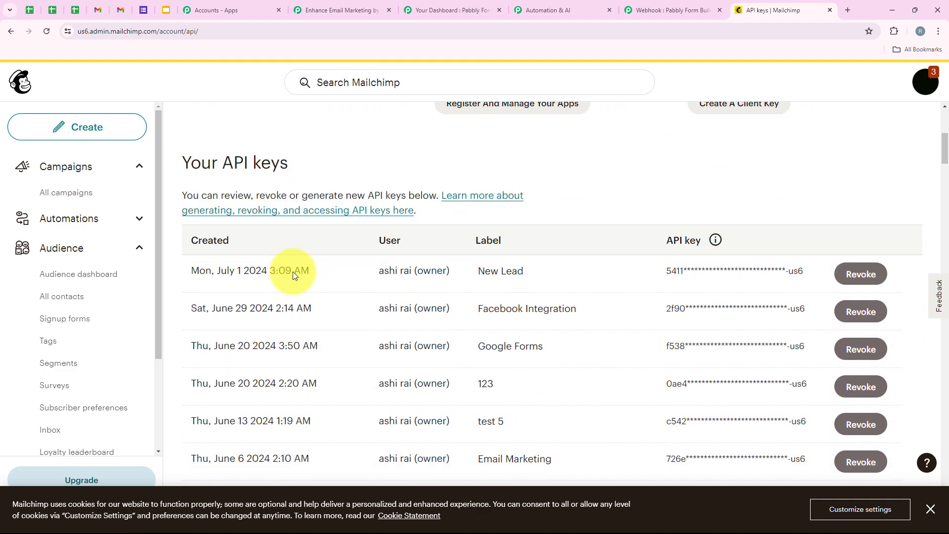
{"action": "scroll", "coordinate": [293, 275], "scroll_direction": "down", "scroll_amount": 9}
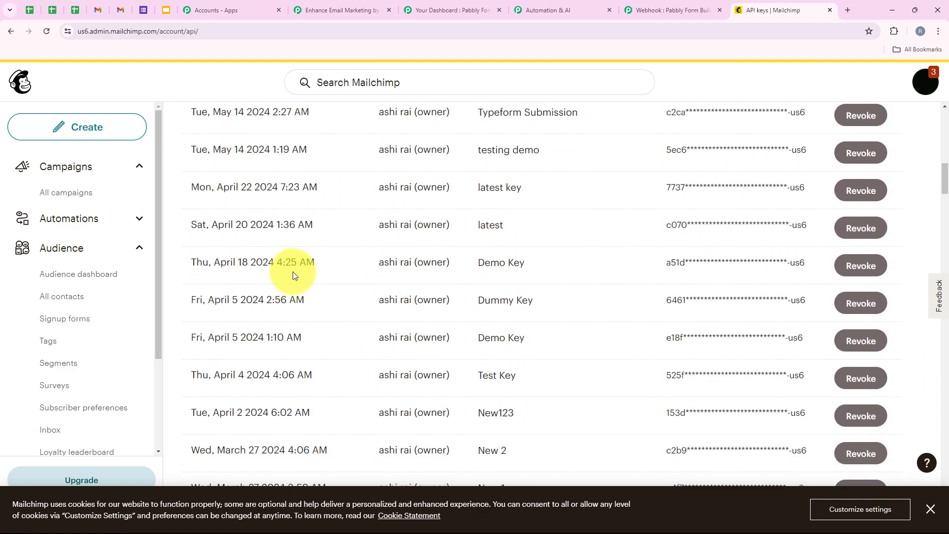
{"action": "scroll", "coordinate": [359, 329], "scroll_direction": "down", "scroll_amount": 1}
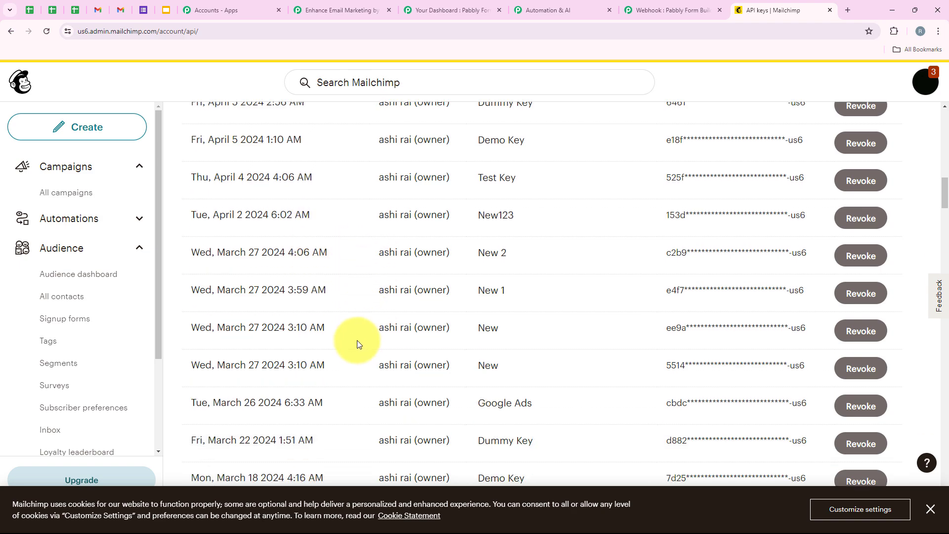
{"action": "left_click_drag", "start_coordinate": [944, 191], "coordinate": [944, 470]}
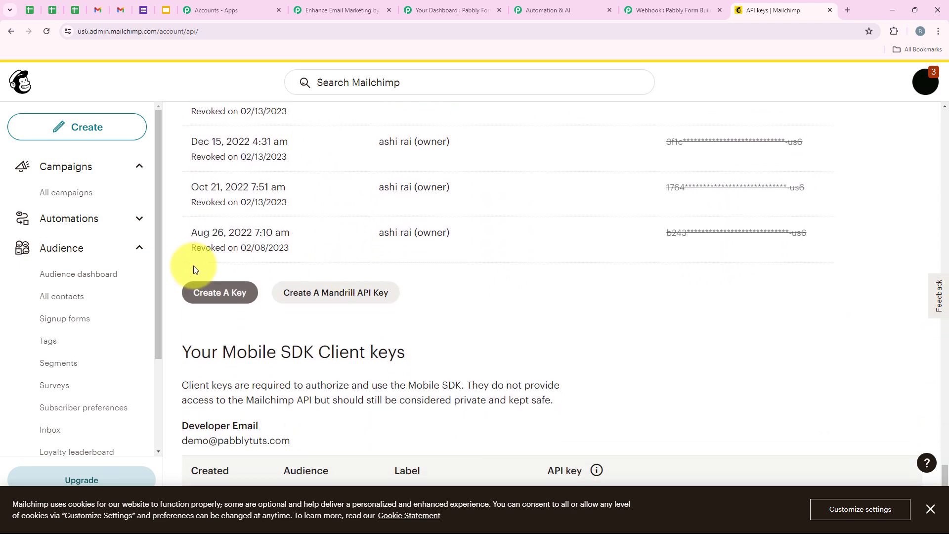
{"action": "left_click", "coordinate": [212, 292]}
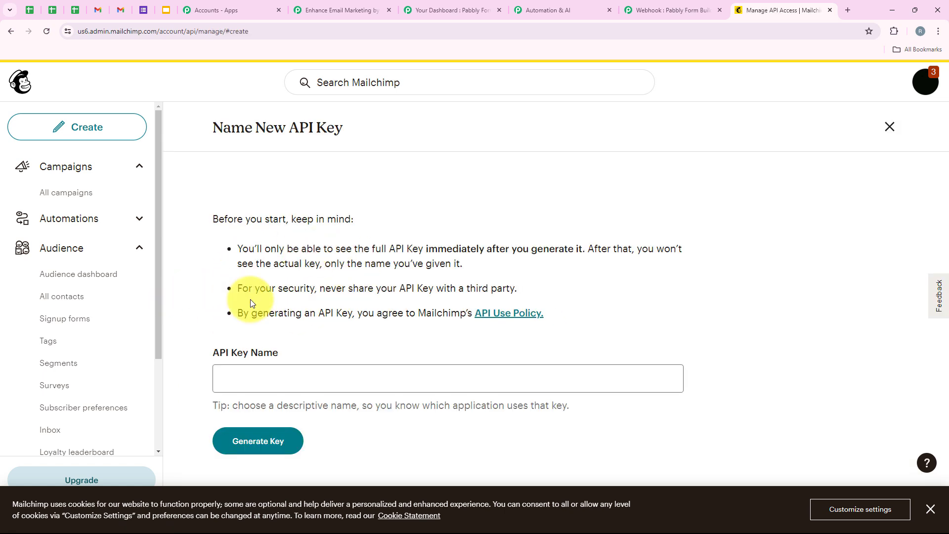
Step: Name the key 'New Subscribers', generate it, copy it to the clipboard, and finish with Done
{"action": "left_click", "coordinate": [287, 388]}
{"action": "type", "text": "N"}
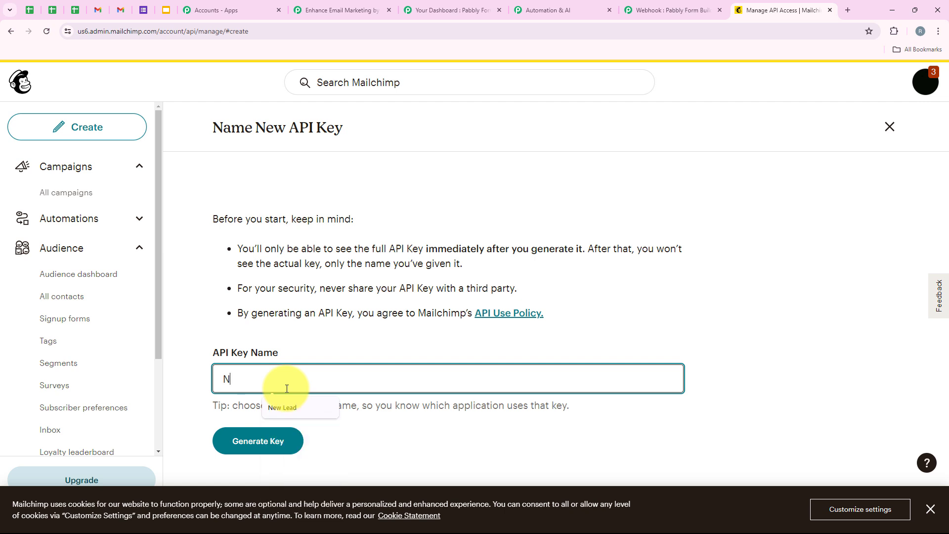
{"action": "type", "text": "ew Subscribers"}
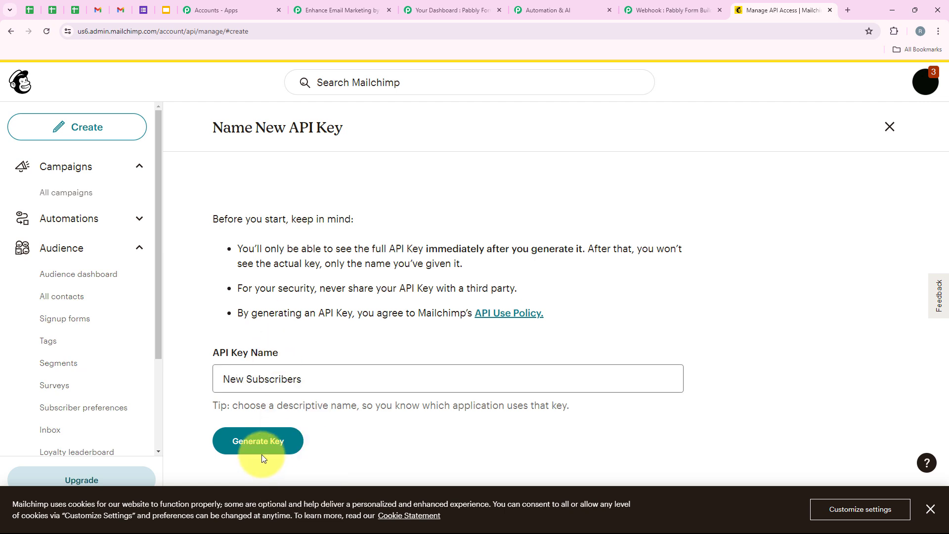
{"action": "left_click", "coordinate": [262, 453]}
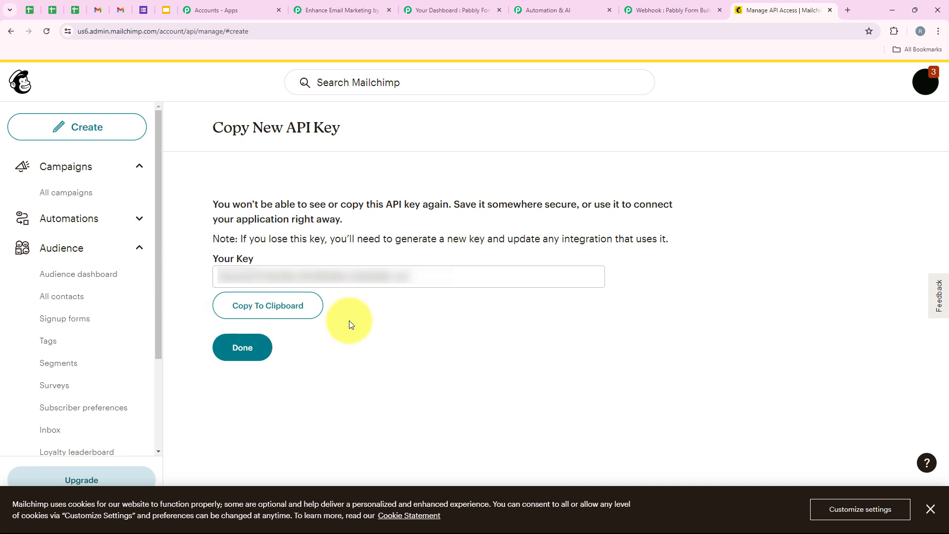
{"action": "left_click", "coordinate": [272, 316]}
{"action": "left_click", "coordinate": [255, 352]}
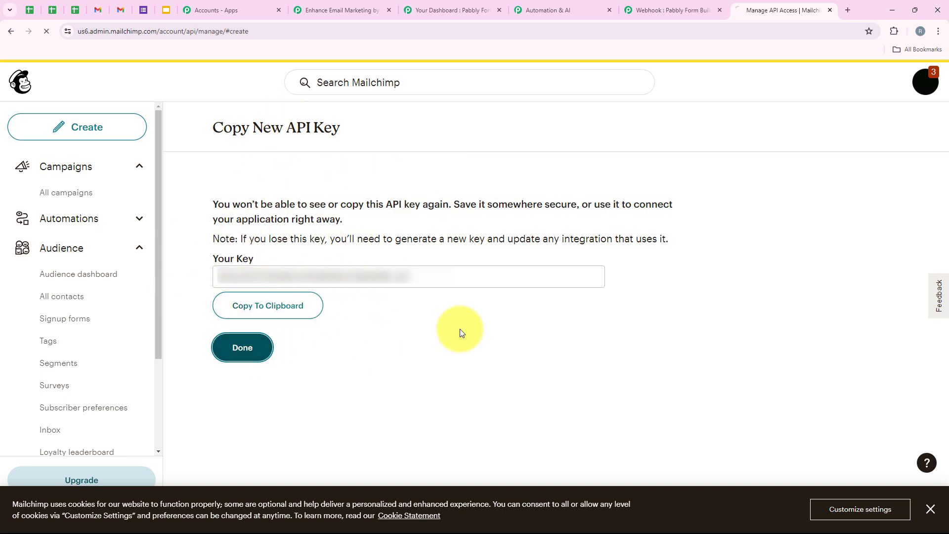
Step: Paste the Mailchimp API key into the connection's Token field and point out the Data Center help
{"action": "left_click", "coordinate": [332, 9]}
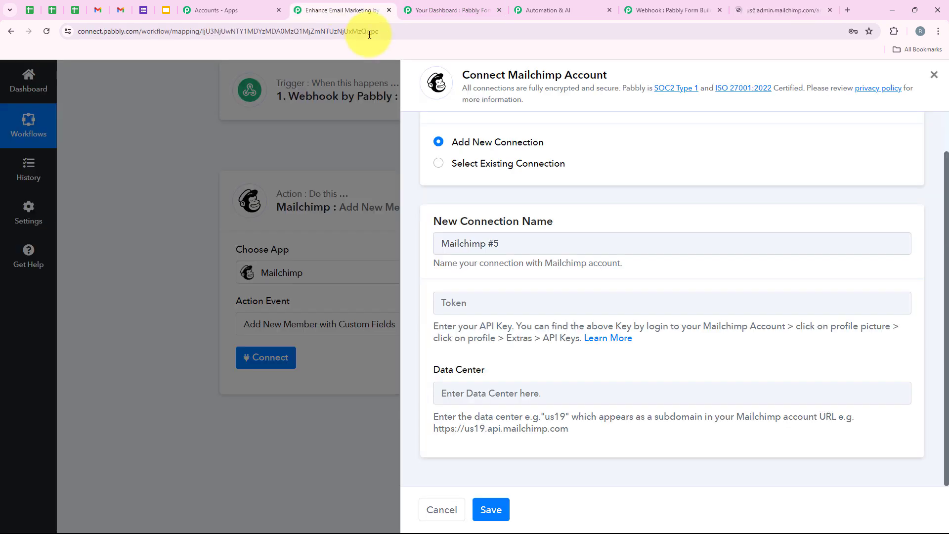
{"action": "right_click", "coordinate": [485, 310]}
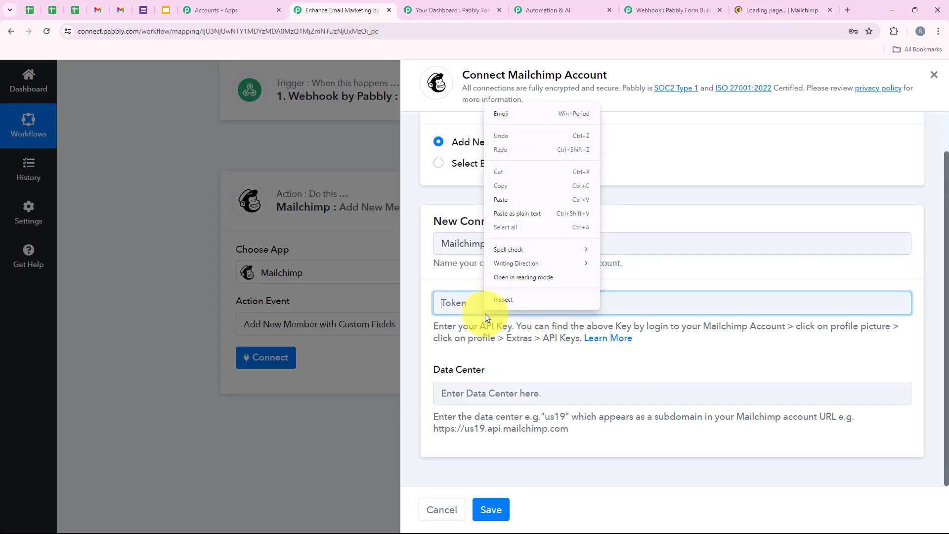
{"action": "left_click", "coordinate": [509, 199]}
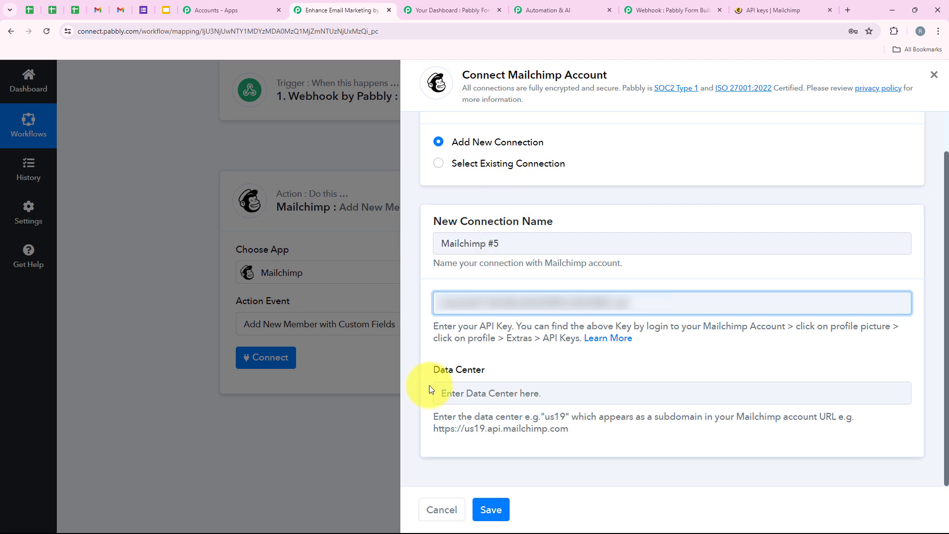
{"action": "left_click_drag", "start_coordinate": [428, 375], "coordinate": [462, 375]}
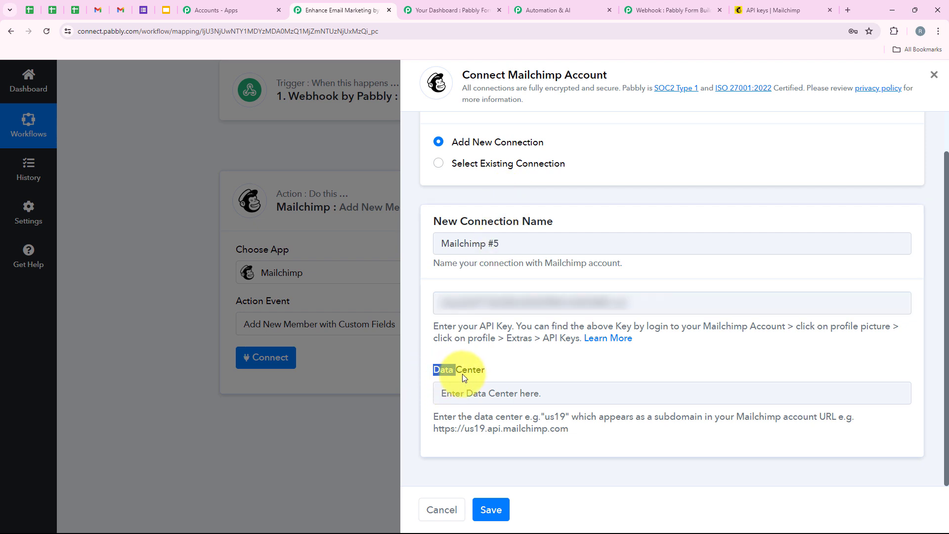
{"action": "left_click", "coordinate": [499, 433]}
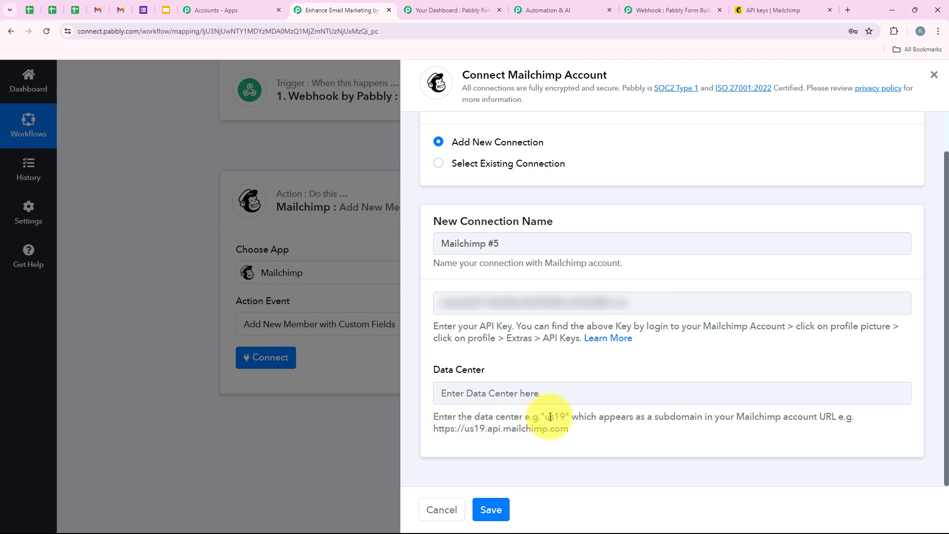
{"action": "left_click_drag", "start_coordinate": [544, 416], "coordinate": [571, 418]}
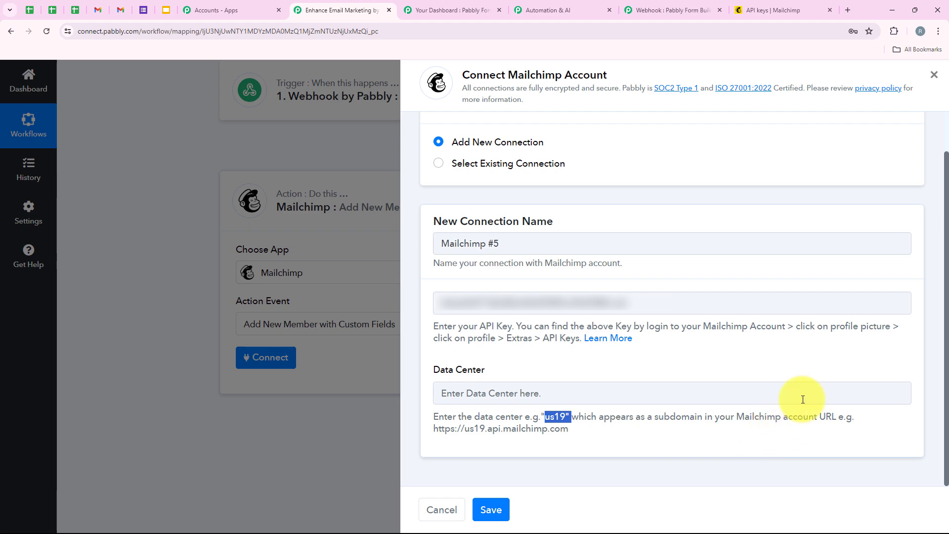
{"action": "left_click", "coordinate": [653, 427]}
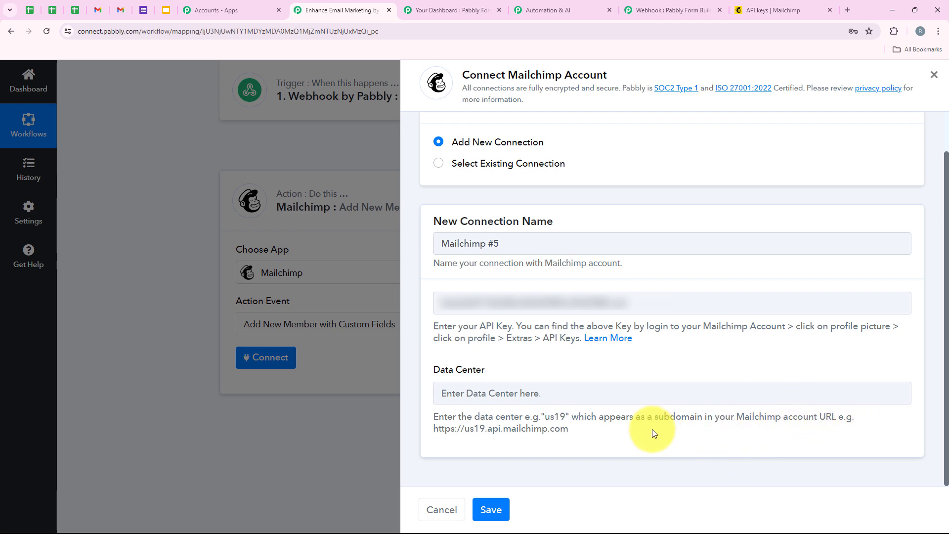
Step: Copy the us6 data center from the Mailchimp page address and return to the connection form
{"action": "left_click", "coordinate": [742, 11]}
{"action": "left_click", "coordinate": [232, 33]}
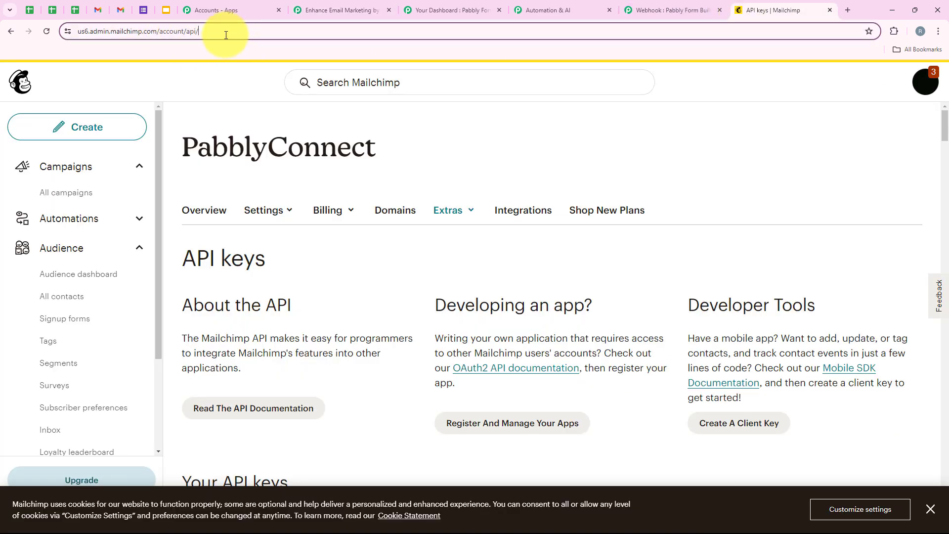
{"action": "double_click", "coordinate": [102, 32]}
{"action": "key", "text": "ctrl+c"}
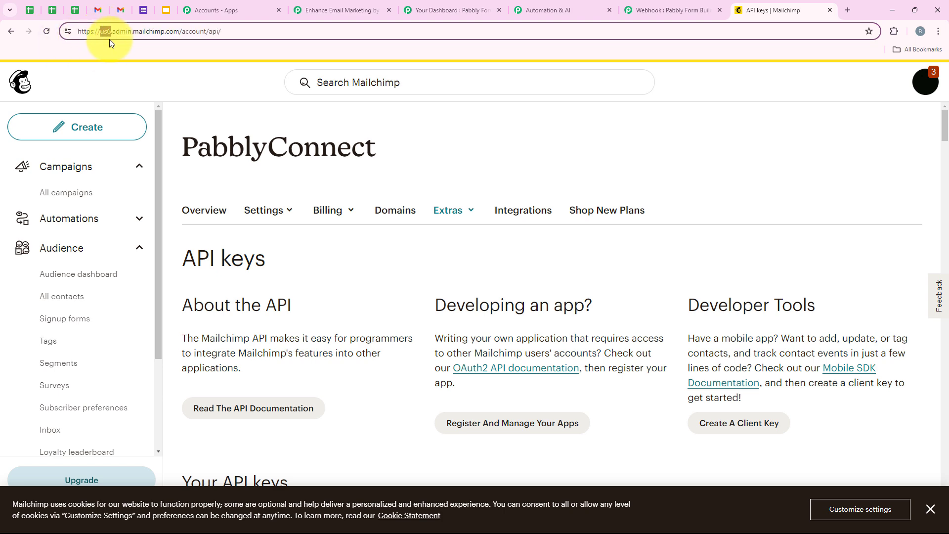
{"action": "left_click", "coordinate": [316, 10]}
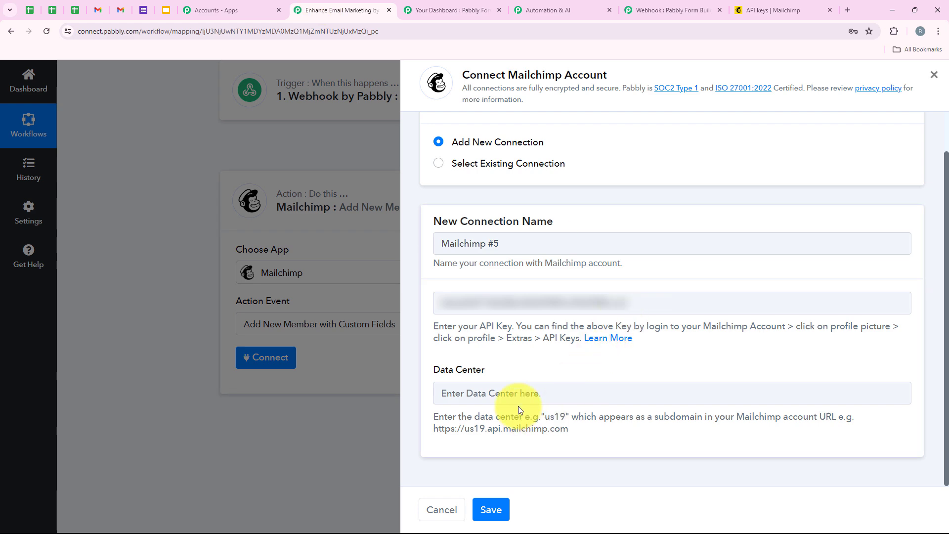
Step: Paste us6 as the Data Center and save the Mailchimp connection
{"action": "left_click", "coordinate": [513, 392]}
{"action": "right_click", "coordinate": [513, 393]}
{"action": "left_click", "coordinate": [533, 280]}
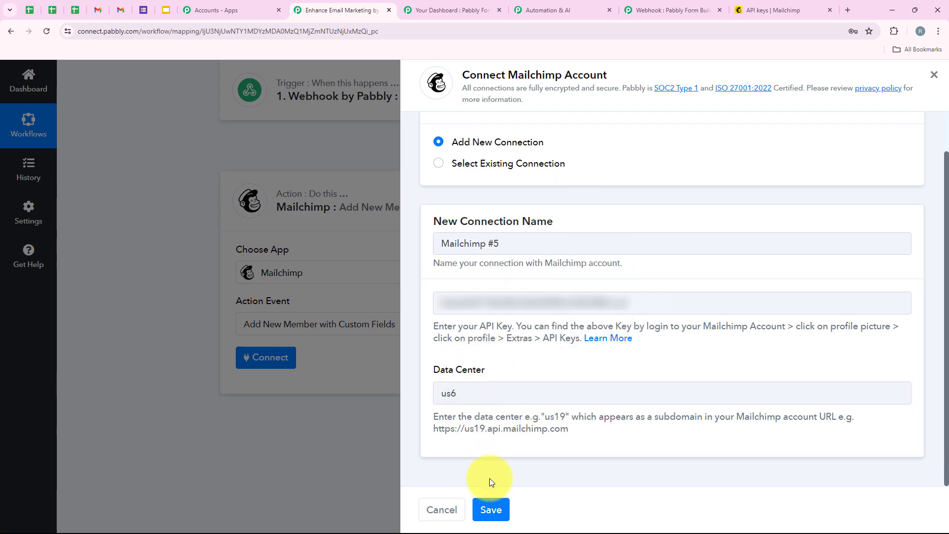
{"action": "left_click", "coordinate": [495, 514]}
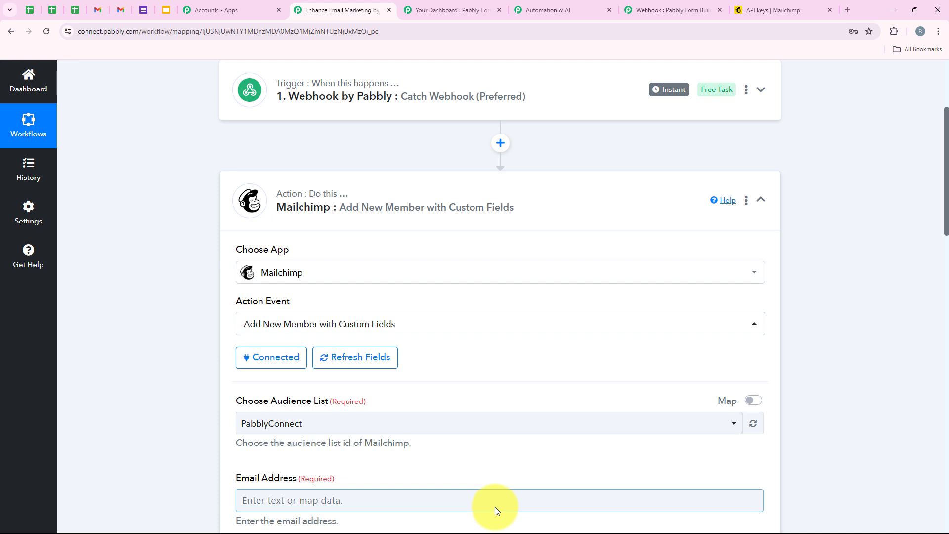
Step: Choose PabblyConnect as the audience list for new members
{"action": "scroll", "coordinate": [494, 506], "scroll_direction": "down", "scroll_amount": 3}
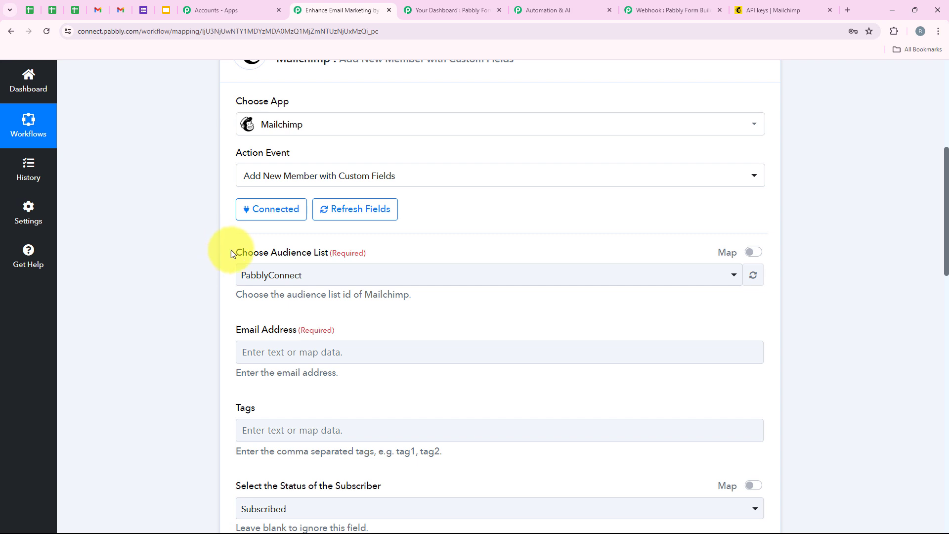
{"action": "left_click_drag", "start_coordinate": [231, 250], "coordinate": [325, 253]}
{"action": "left_click", "coordinate": [344, 271]}
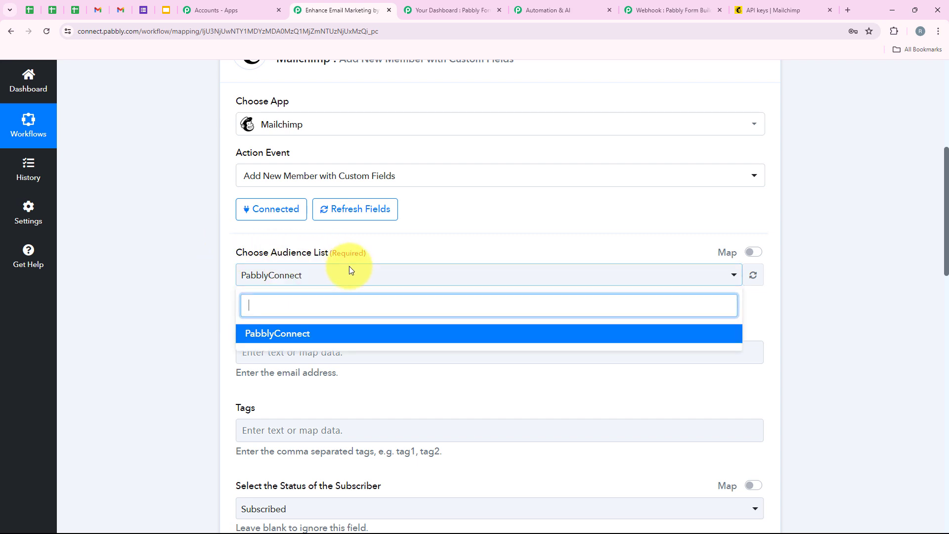
{"action": "left_click", "coordinate": [261, 335]}
{"action": "scroll", "coordinate": [313, 324], "scroll_direction": "down", "scroll_amount": 2}
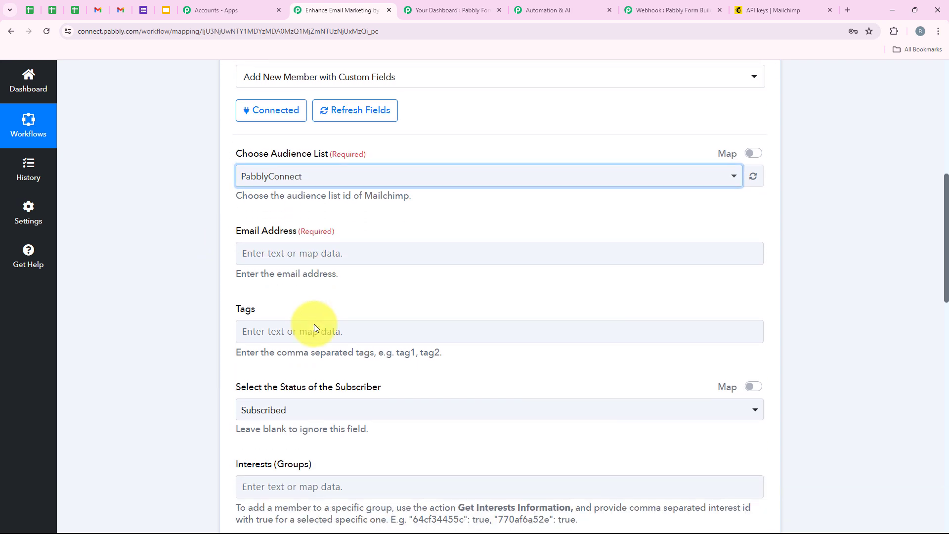
{"action": "left_click_drag", "start_coordinate": [233, 235], "coordinate": [294, 233]}
{"action": "left_click", "coordinate": [239, 259]}
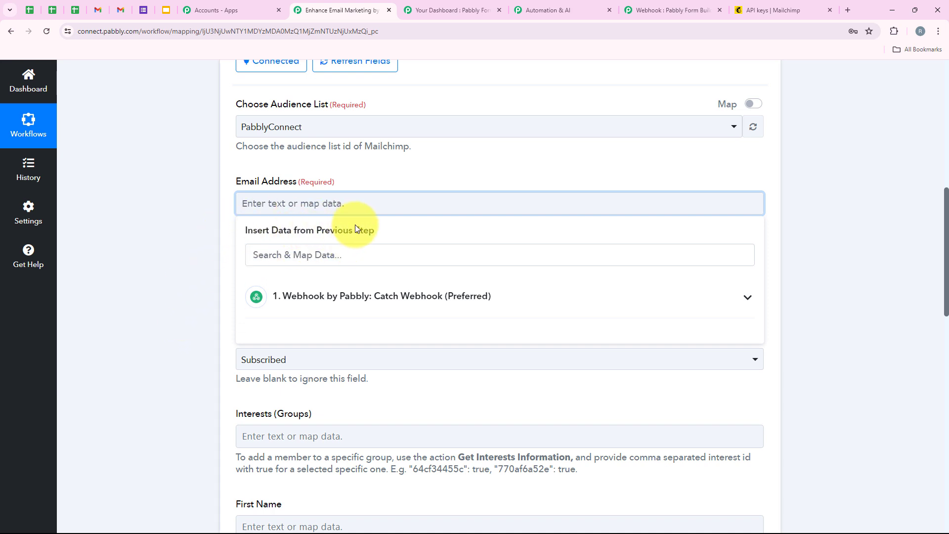
Step: Type a fixed test email address into Email Address, then clear it again
{"action": "left_click", "coordinate": [148, 269]}
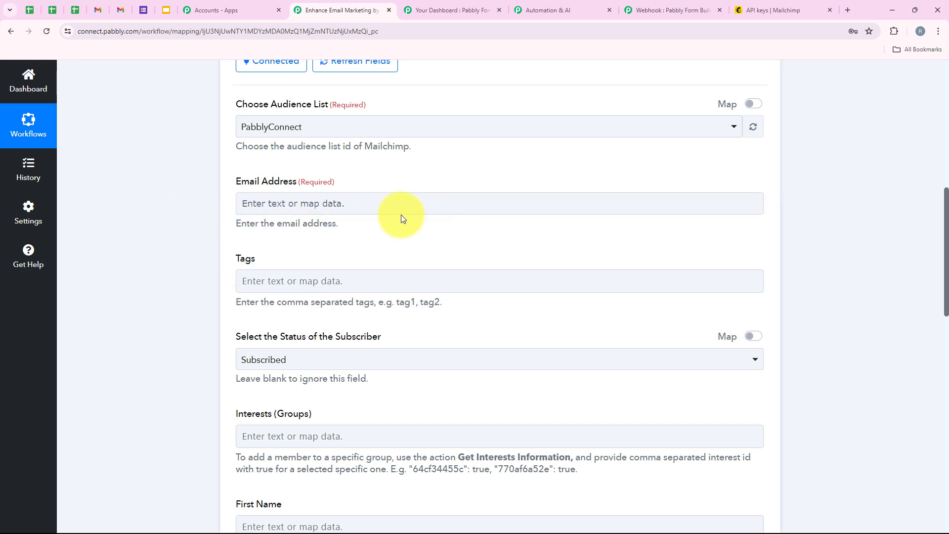
{"action": "left_click", "coordinate": [391, 194]}
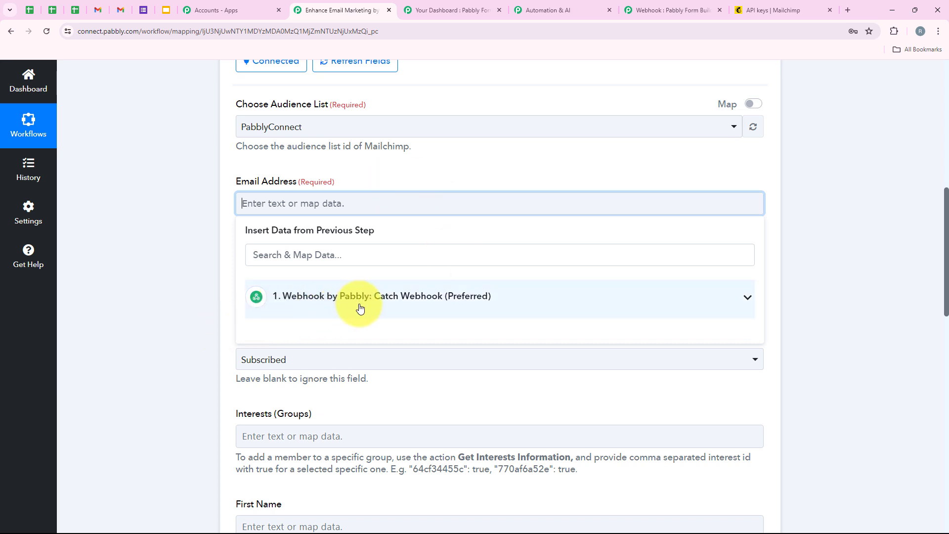
{"action": "left_click", "coordinate": [176, 275]}
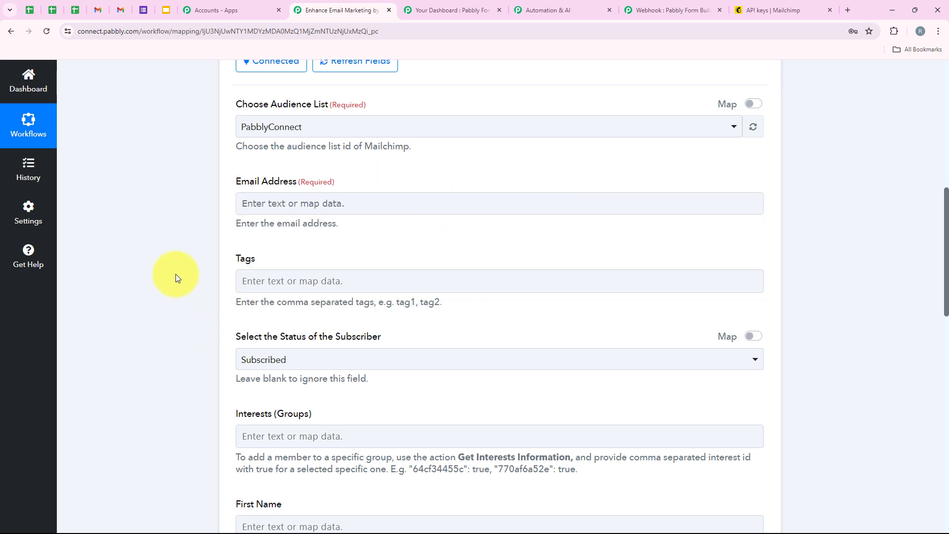
{"action": "left_click", "coordinate": [280, 208]}
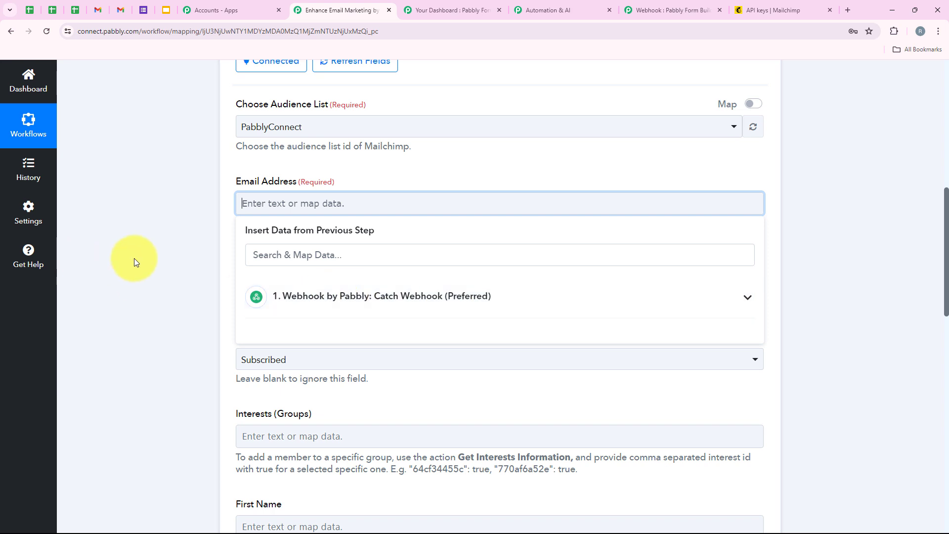
{"action": "left_click", "coordinate": [177, 257]}
{"action": "left_click", "coordinate": [251, 206]}
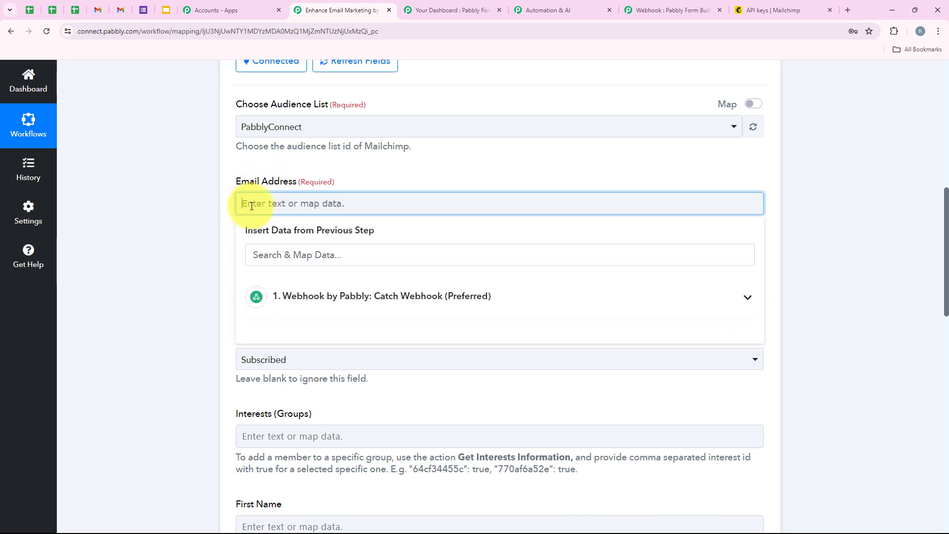
{"action": "left_click_drag", "start_coordinate": [381, 203], "coordinate": [229, 201]}
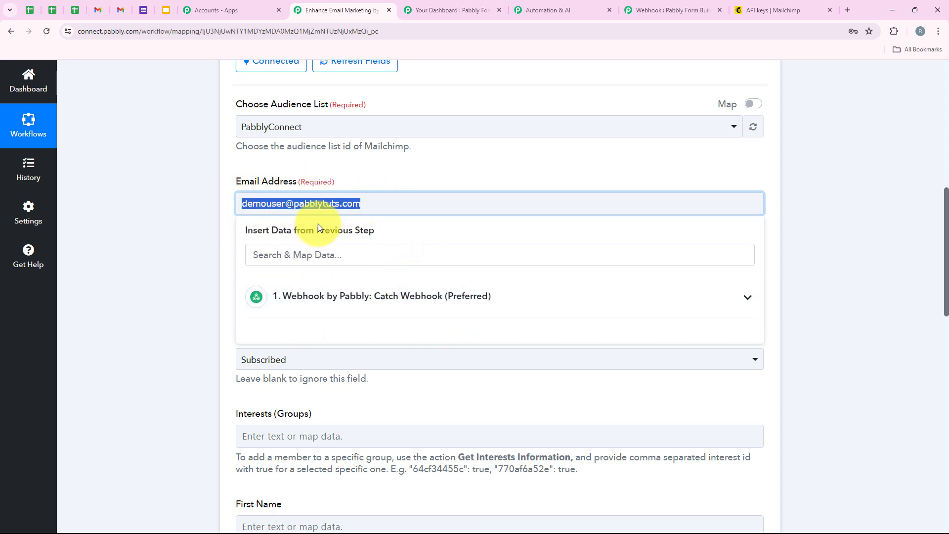
{"action": "key", "text": "BackSpace"}
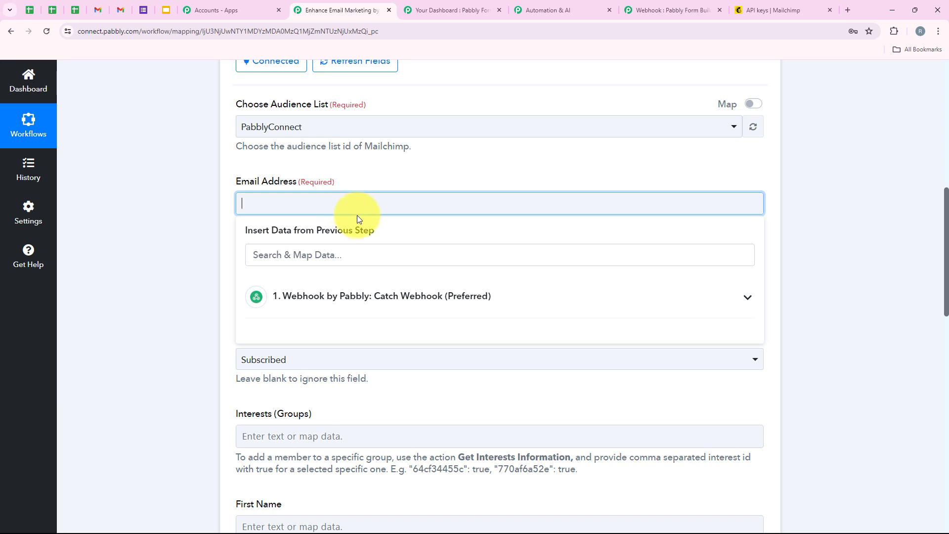
Step: Map the Catch Webhook step's Email (1) value into Email Address
{"action": "left_click", "coordinate": [373, 296]}
{"action": "scroll", "coordinate": [368, 413], "scroll_direction": "down", "scroll_amount": 3}
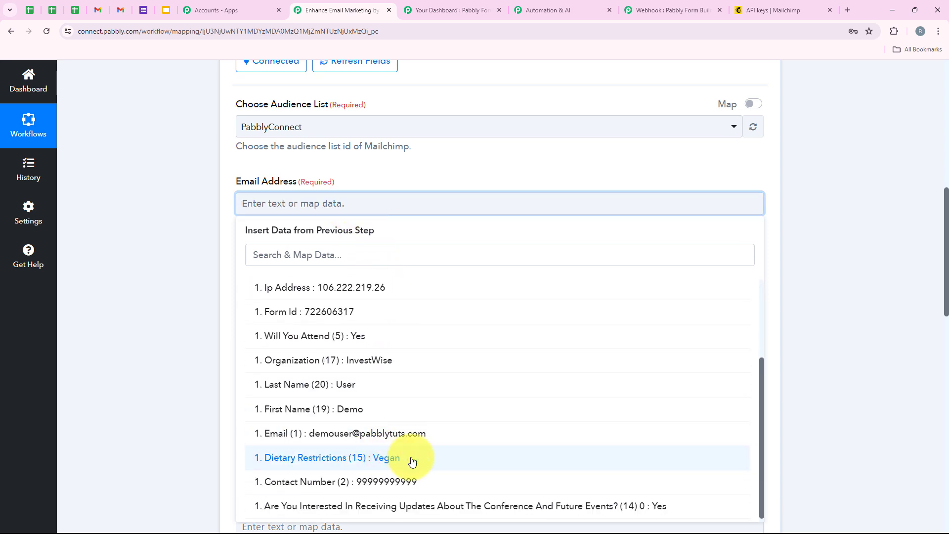
{"action": "left_click", "coordinate": [425, 440]}
{"action": "left_click", "coordinate": [214, 254]}
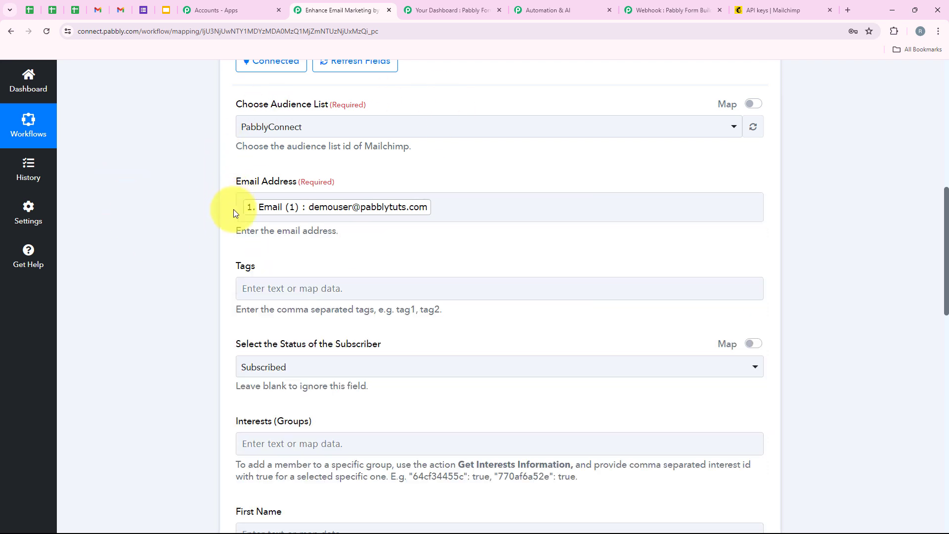
{"action": "left_click", "coordinate": [269, 216]}
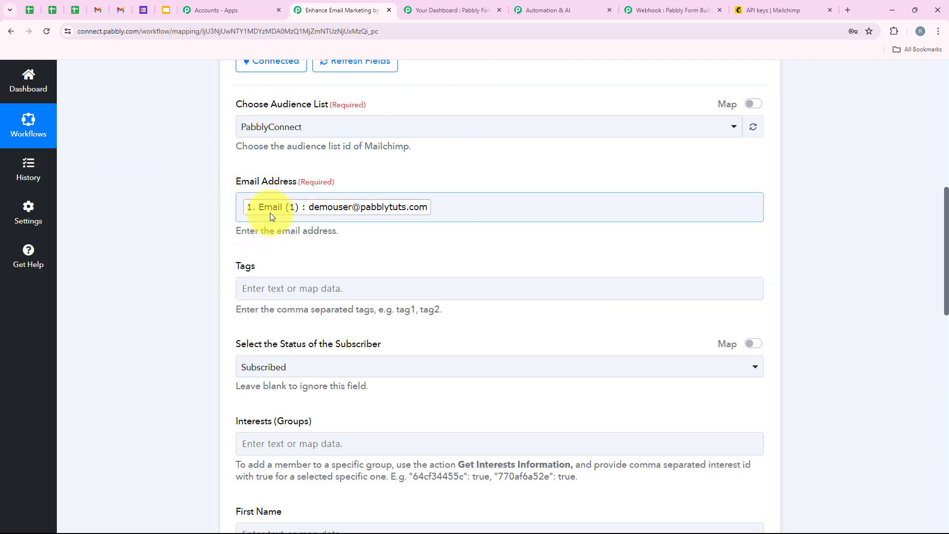
{"action": "left_click", "coordinate": [386, 285]}
Step: Leave Tags empty and keep the subscriber status as Subscribed
{"action": "scroll", "coordinate": [387, 287], "scroll_direction": "down", "scroll_amount": 2}
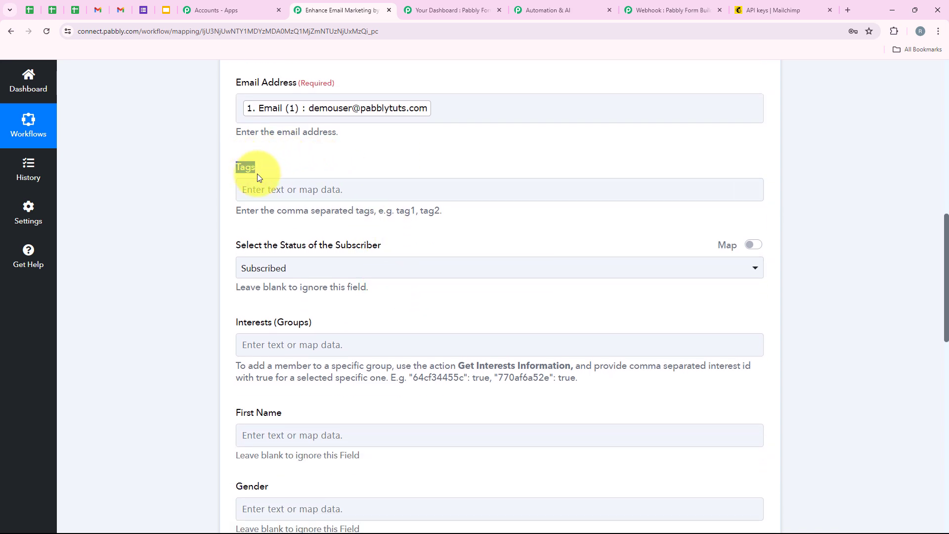
{"action": "left_click", "coordinate": [271, 191]}
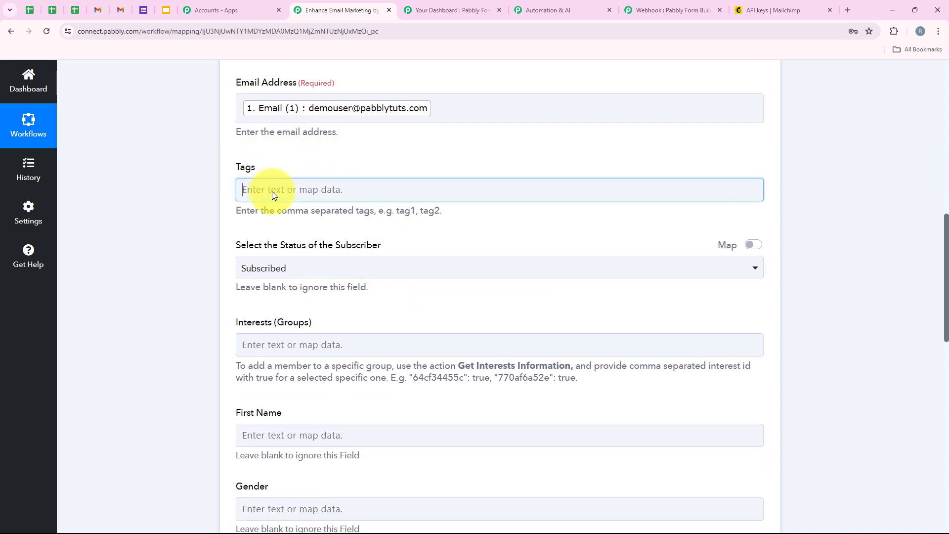
{"action": "left_click", "coordinate": [222, 202]}
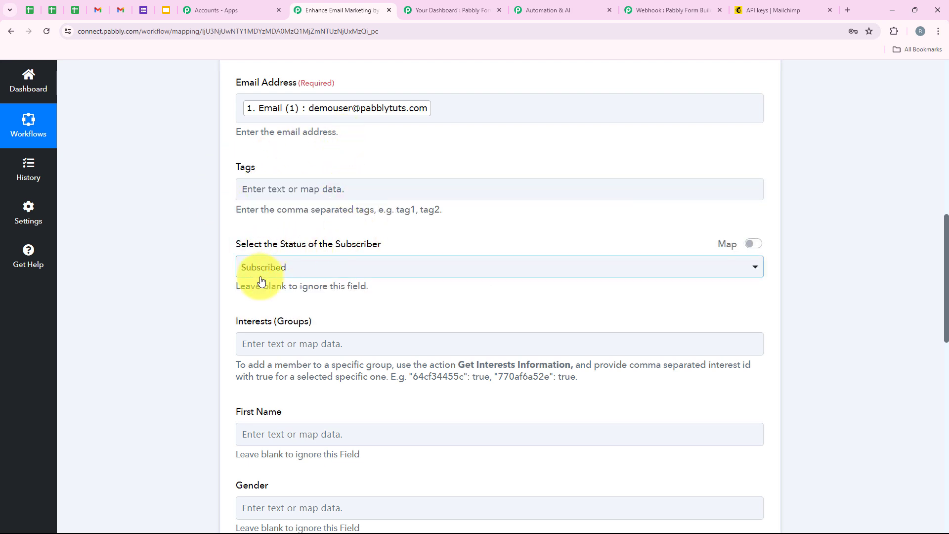
{"action": "scroll", "coordinate": [261, 281], "scroll_direction": "down", "scroll_amount": 1}
{"action": "left_click_drag", "start_coordinate": [233, 195], "coordinate": [377, 196]}
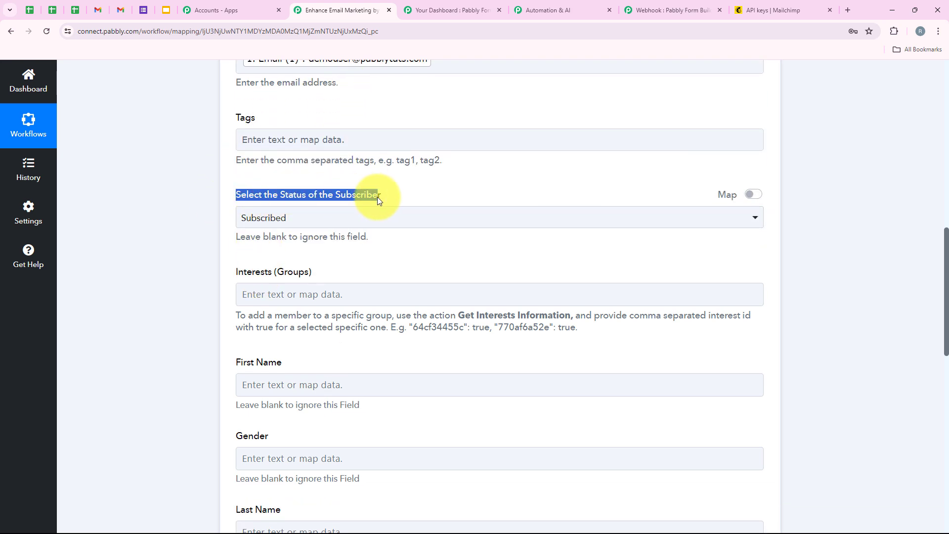
{"action": "left_click", "coordinate": [366, 220]}
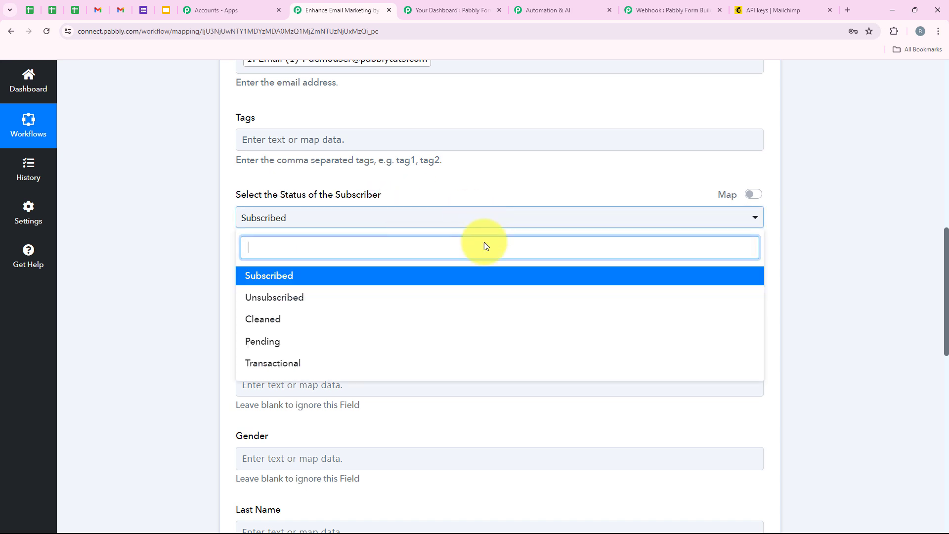
{"action": "left_click", "coordinate": [283, 277]}
{"action": "scroll", "coordinate": [222, 297], "scroll_direction": "down", "scroll_amount": 2}
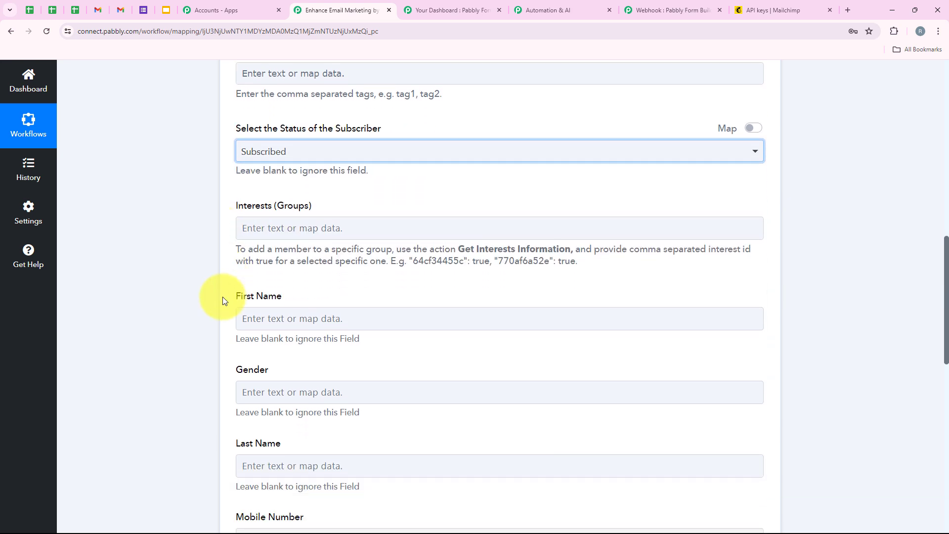
{"action": "left_click_drag", "start_coordinate": [230, 174], "coordinate": [337, 174]}
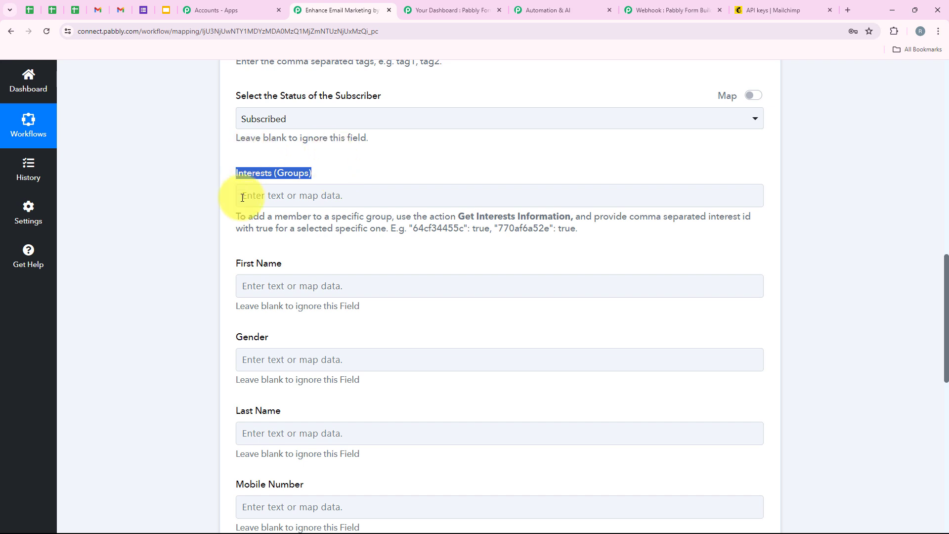
{"action": "scroll", "coordinate": [484, 212], "scroll_direction": "down", "scroll_amount": 1}
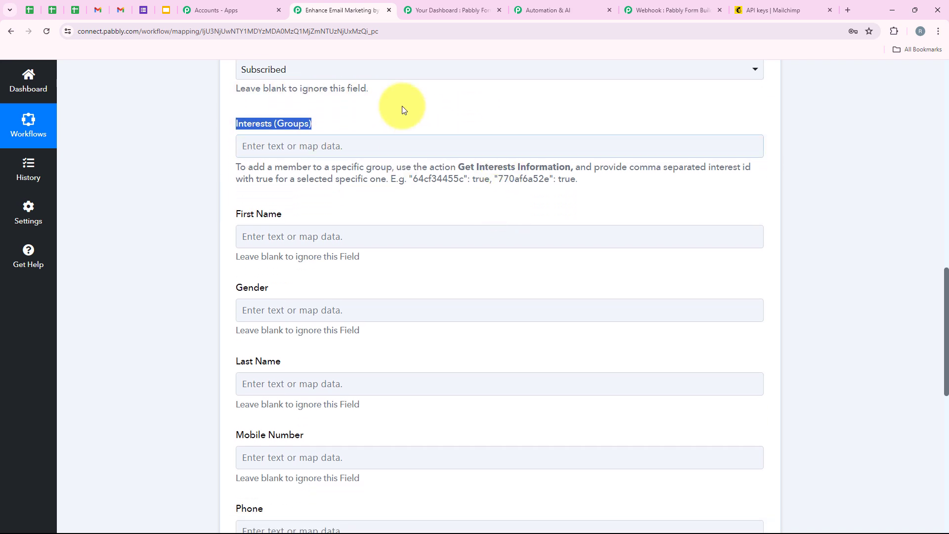
{"action": "scroll", "coordinate": [355, 188], "scroll_direction": "down", "scroll_amount": 1}
Step: Map First Name (19) to First Name and Last Name (20) to Last Name
{"action": "left_click", "coordinate": [297, 190]}
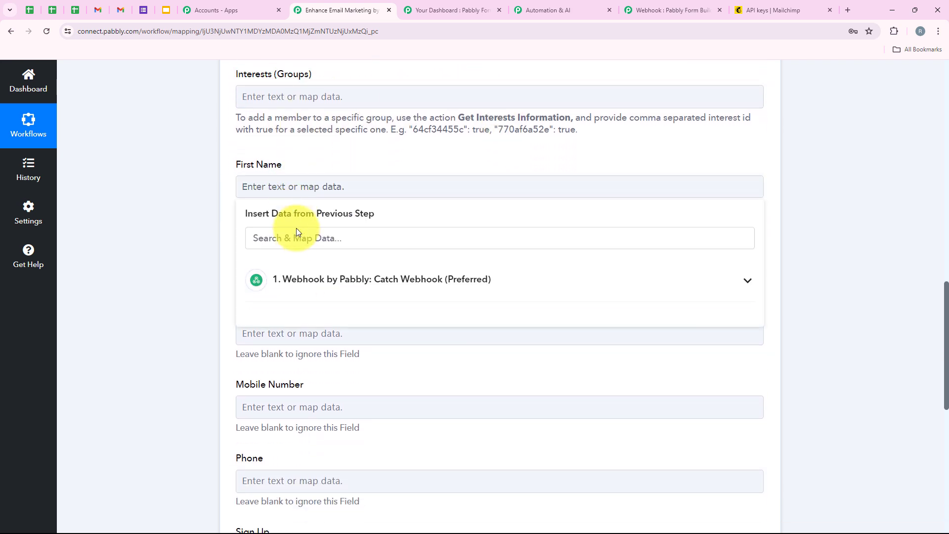
{"action": "type", "text": "Name"}
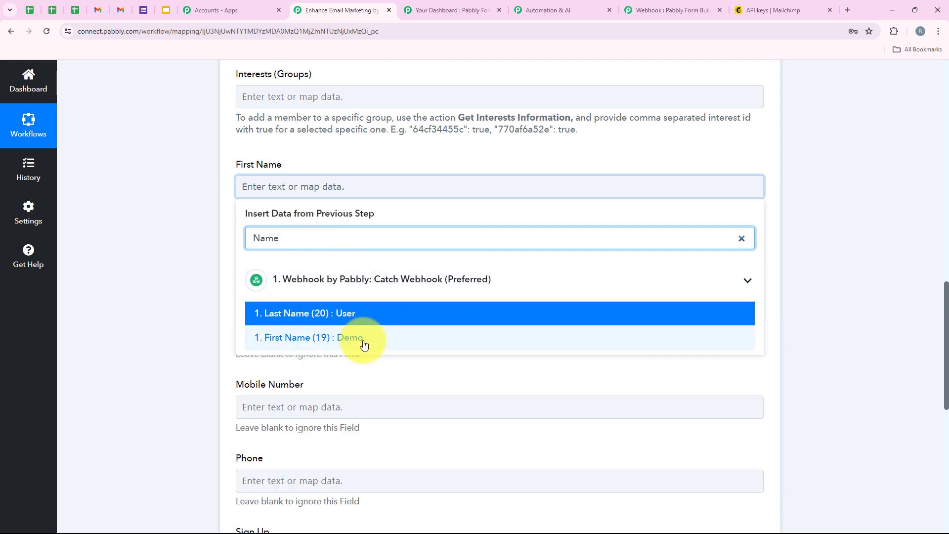
{"action": "left_click", "coordinate": [363, 341]}
{"action": "left_click", "coordinate": [143, 201]}
{"action": "left_click", "coordinate": [275, 265]}
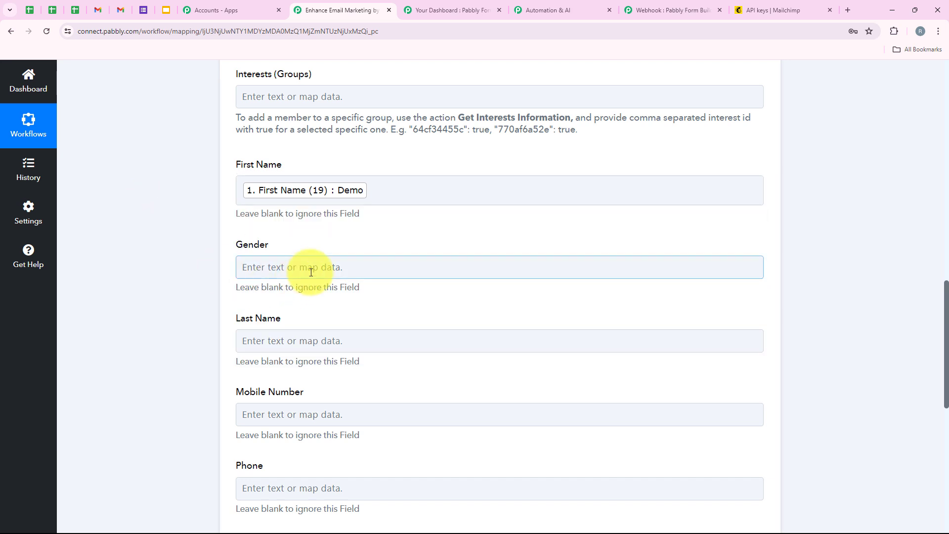
{"action": "scroll", "coordinate": [312, 270], "scroll_direction": "down", "scroll_amount": 1}
{"action": "left_click", "coordinate": [201, 247]}
{"action": "left_click", "coordinate": [250, 286]}
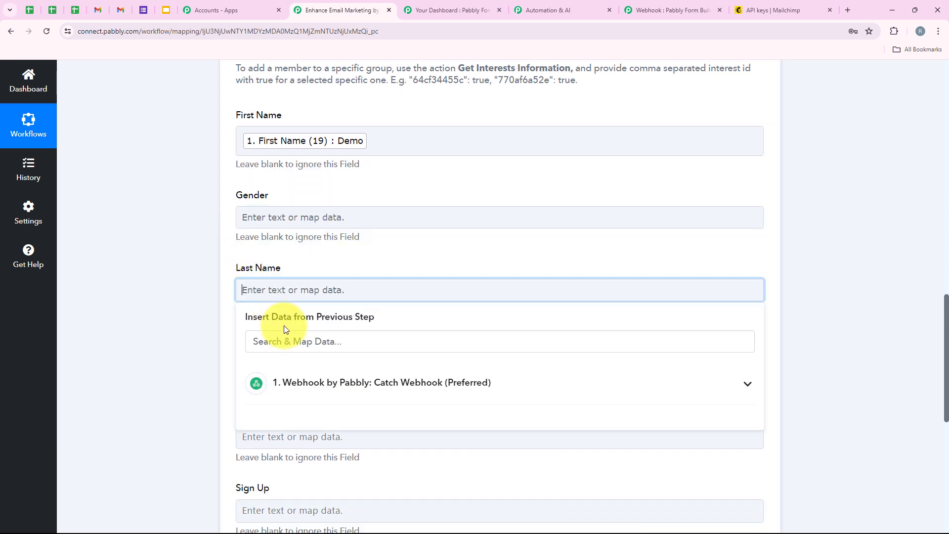
{"action": "left_click", "coordinate": [318, 298]}
{"action": "left_click", "coordinate": [320, 348]}
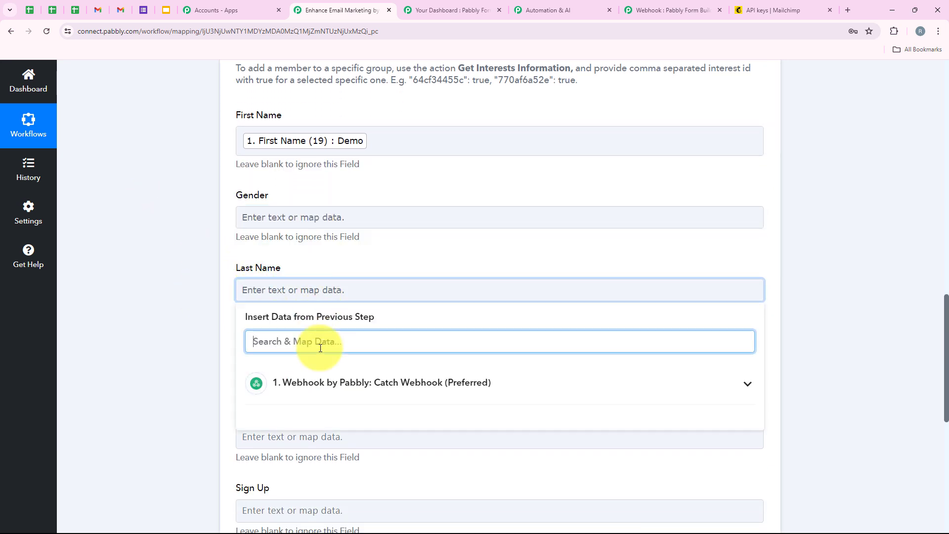
{"action": "type", "text": "last"}
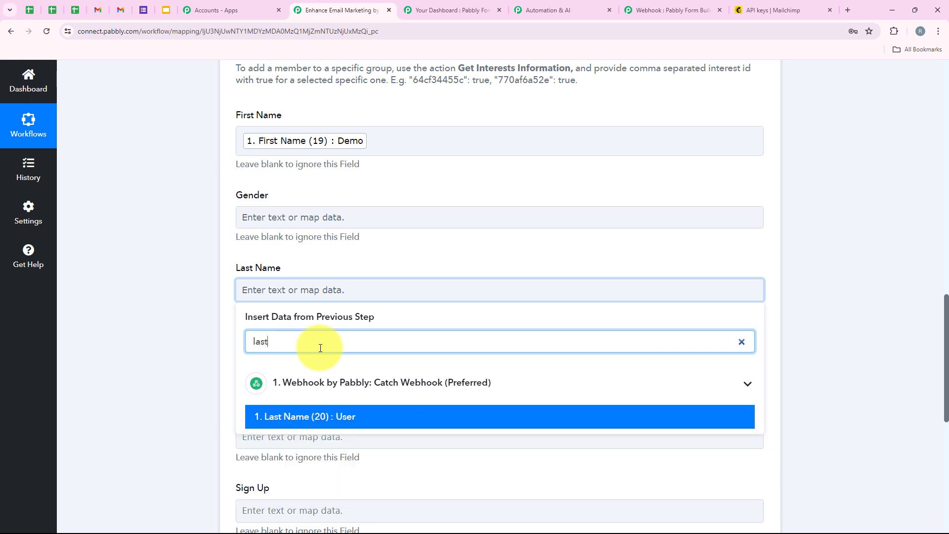
{"action": "left_click", "coordinate": [339, 417]}
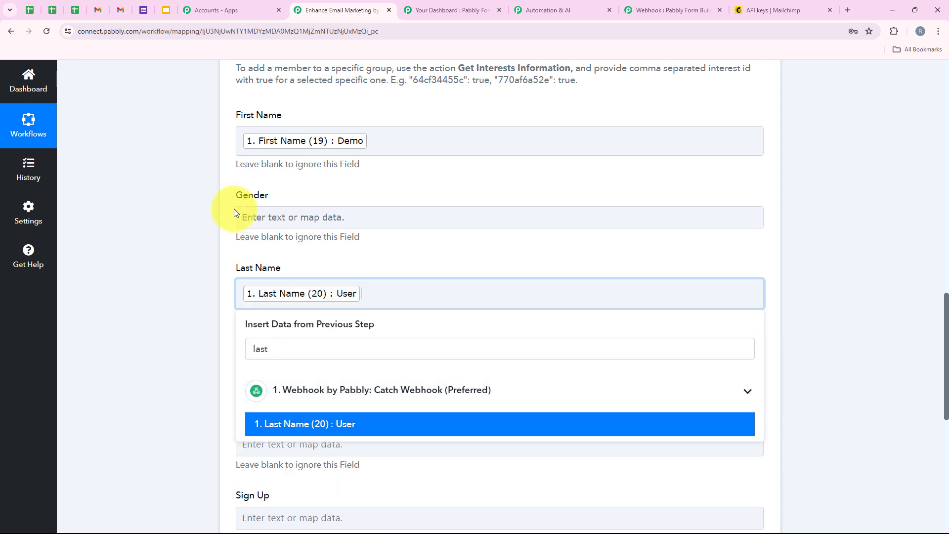
{"action": "left_click", "coordinate": [190, 212]}
Step: Map the webhook's Contact Number (2) into Mobile Number
{"action": "scroll", "coordinate": [192, 216], "scroll_direction": "down", "scroll_amount": 3}
{"action": "left_click", "coordinate": [291, 222]}
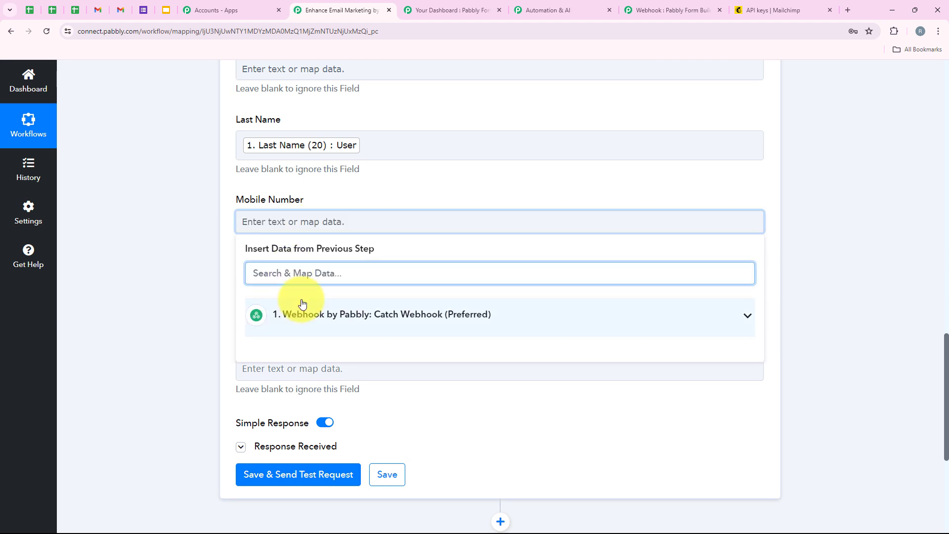
{"action": "type", "text": "num"}
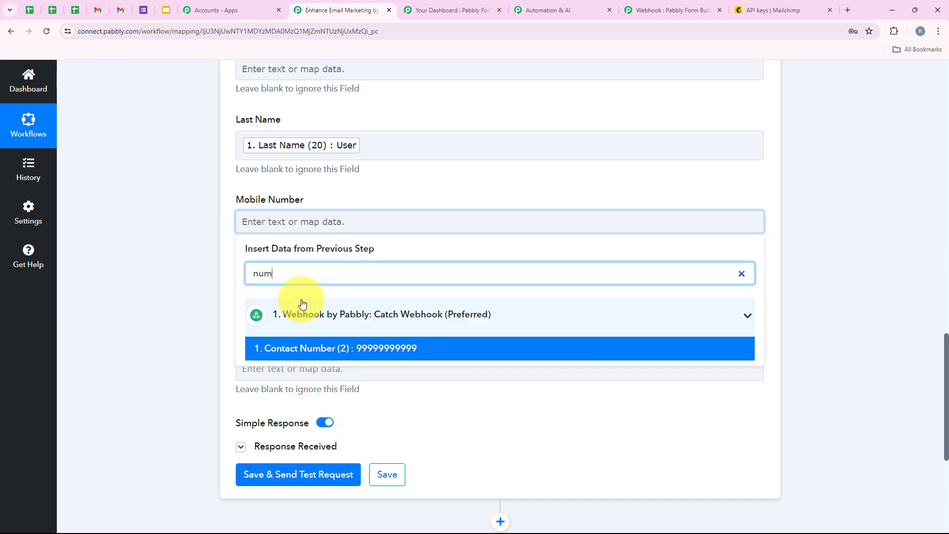
{"action": "left_click", "coordinate": [307, 347]}
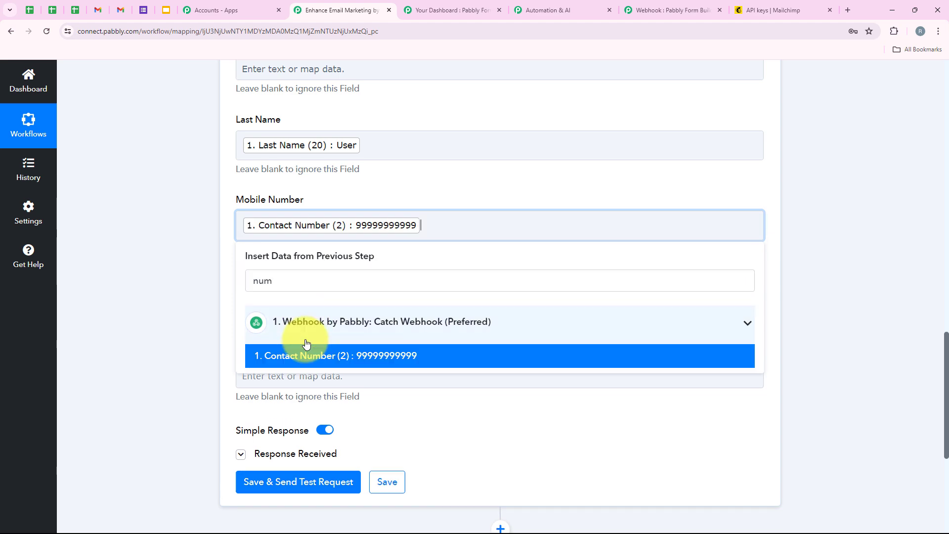
{"action": "left_click", "coordinate": [191, 288]}
{"action": "scroll", "coordinate": [191, 289], "scroll_direction": "up", "scroll_amount": 6}
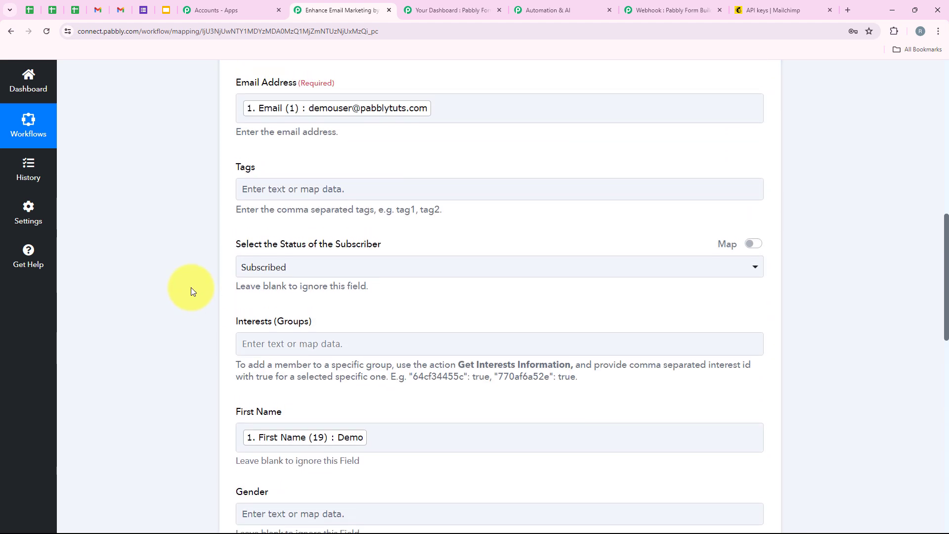
{"action": "scroll", "coordinate": [190, 287], "scroll_direction": "down", "scroll_amount": 9}
{"action": "scroll", "coordinate": [191, 287], "scroll_direction": "down", "scroll_amount": 3}
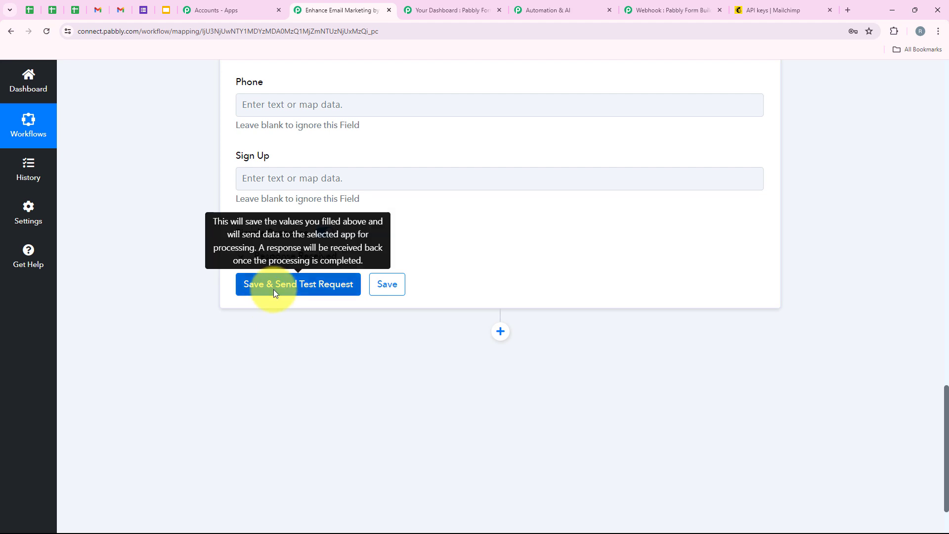
Step: Send the Mailchimp test request and select the returned subscriber email in Response Received
{"action": "left_click", "coordinate": [274, 289]}
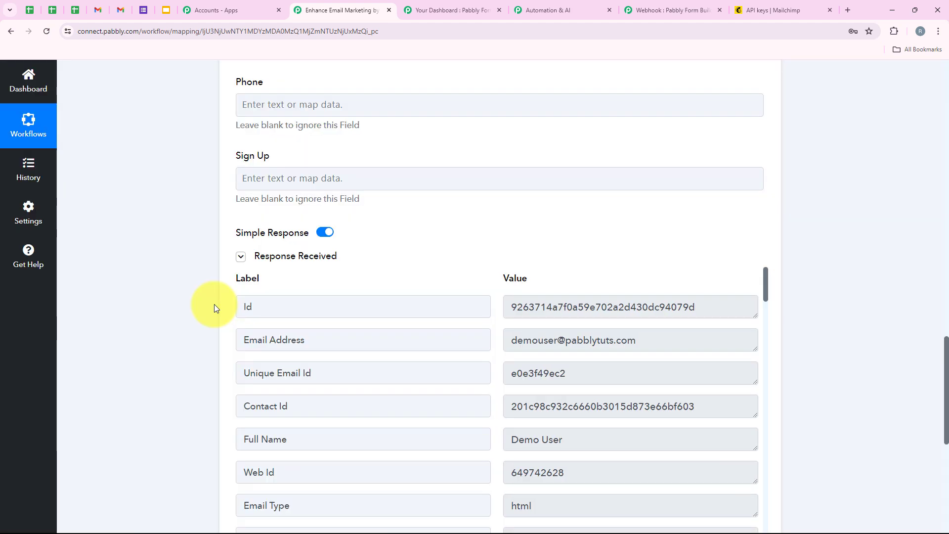
{"action": "scroll", "coordinate": [364, 258], "scroll_direction": "down", "scroll_amount": 2}
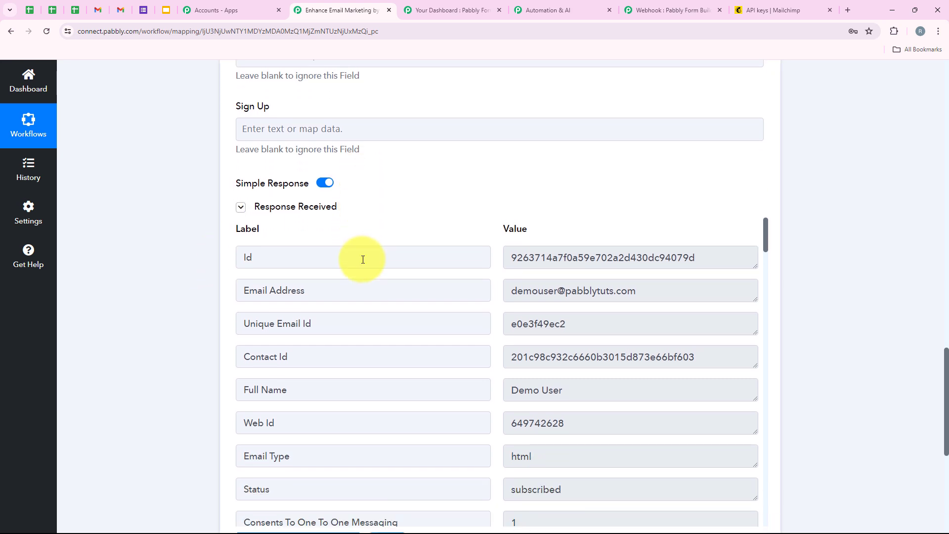
{"action": "scroll", "coordinate": [518, 266], "scroll_direction": "down", "scroll_amount": 3}
{"action": "scroll", "coordinate": [520, 268], "scroll_direction": "up", "scroll_amount": 3}
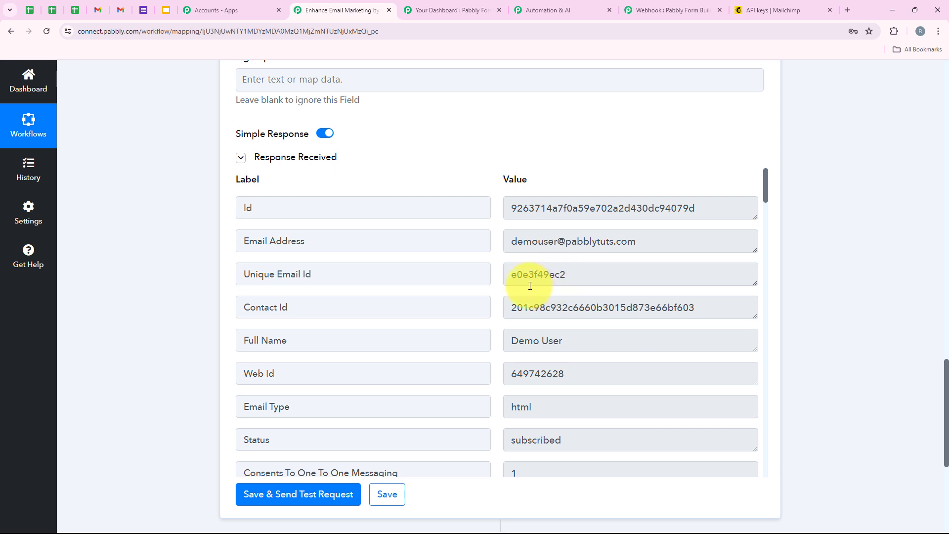
{"action": "left_click_drag", "start_coordinate": [644, 243], "coordinate": [479, 256]}
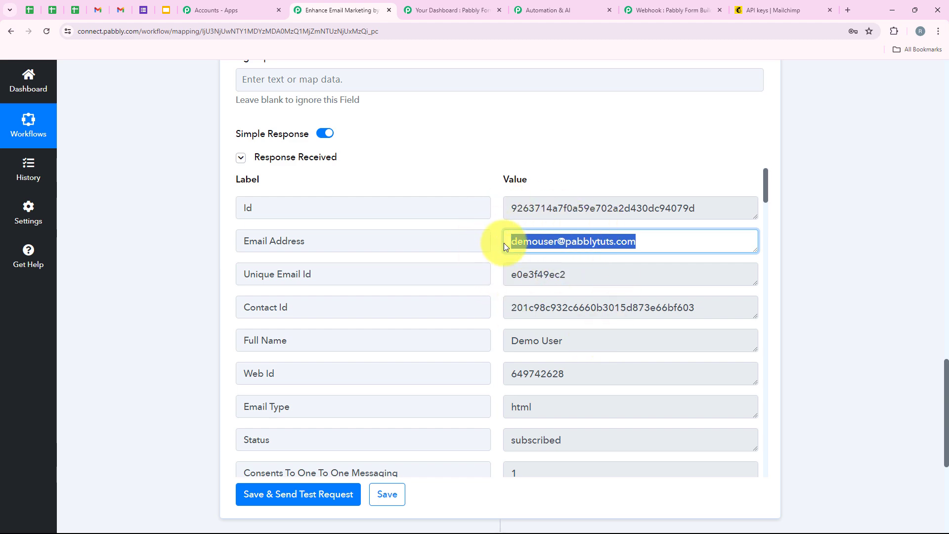
{"action": "left_click", "coordinate": [829, 5]}
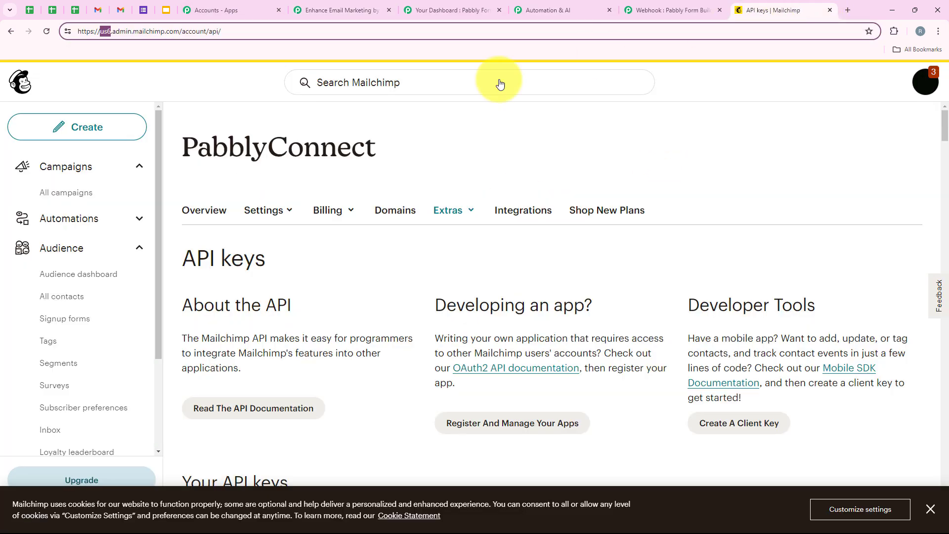
Step: Open Audience > All contacts to confirm the test subscriber appears as Subscribed
{"action": "left_click", "coordinate": [62, 298]}
{"action": "scroll", "coordinate": [293, 388], "scroll_direction": "down", "scroll_amount": 1}
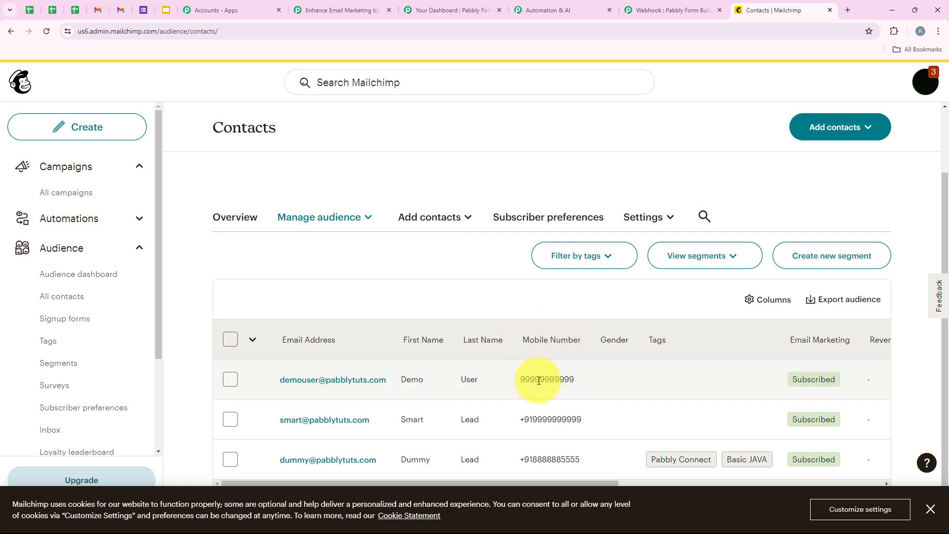
Step: Collapse the Mailchimp action step and reload the Automation & AI form
{"action": "left_click", "coordinate": [315, 11]}
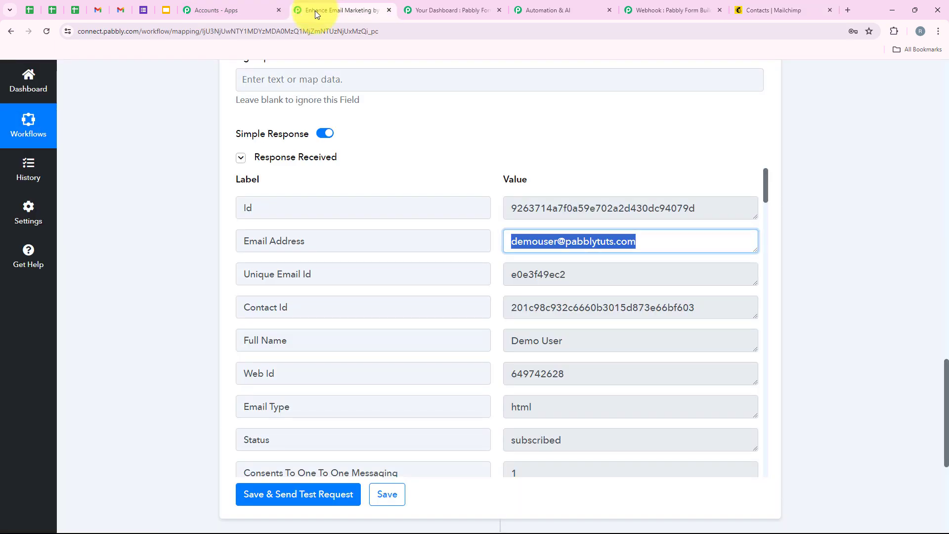
{"action": "scroll", "coordinate": [194, 234], "scroll_direction": "up", "scroll_amount": 15}
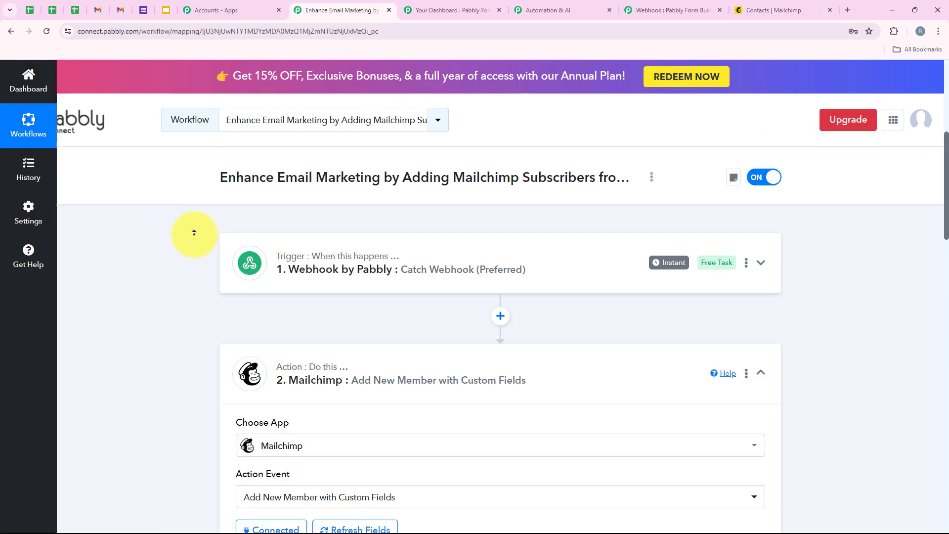
{"action": "left_click", "coordinate": [393, 355]}
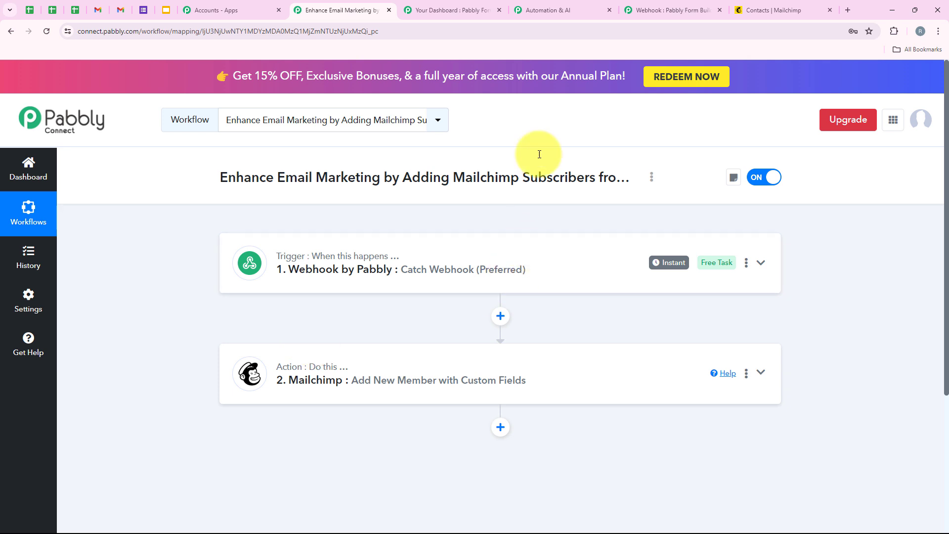
{"action": "left_click", "coordinate": [551, 5]}
{"action": "left_click", "coordinate": [47, 31]}
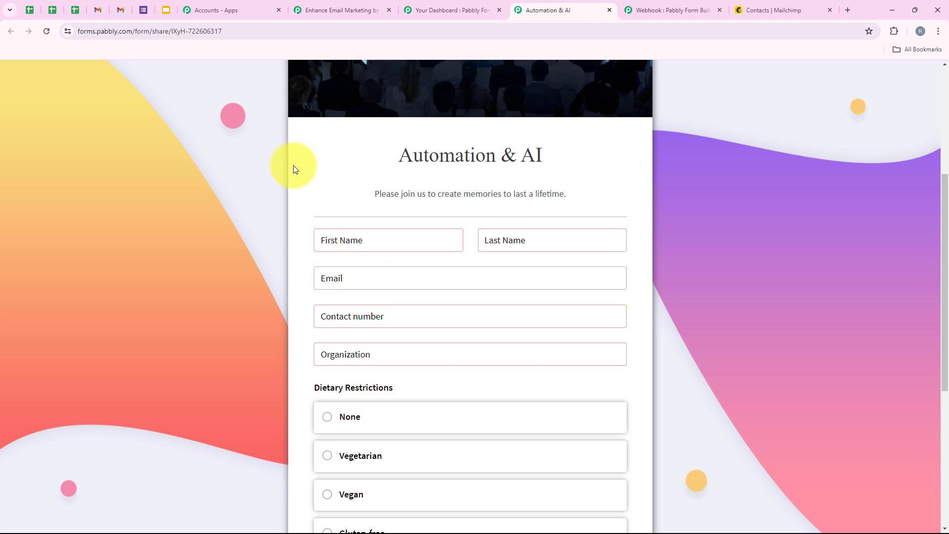
Step: Autofill the saved name, email and phone details and enter 'Prime Properties' as Organization
{"action": "left_click", "coordinate": [335, 235]}
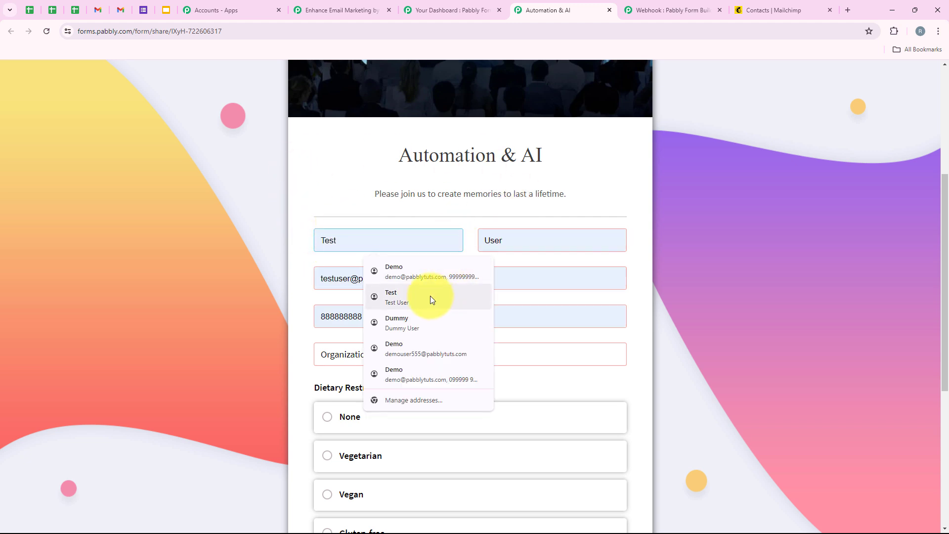
{"action": "left_click", "coordinate": [430, 294]}
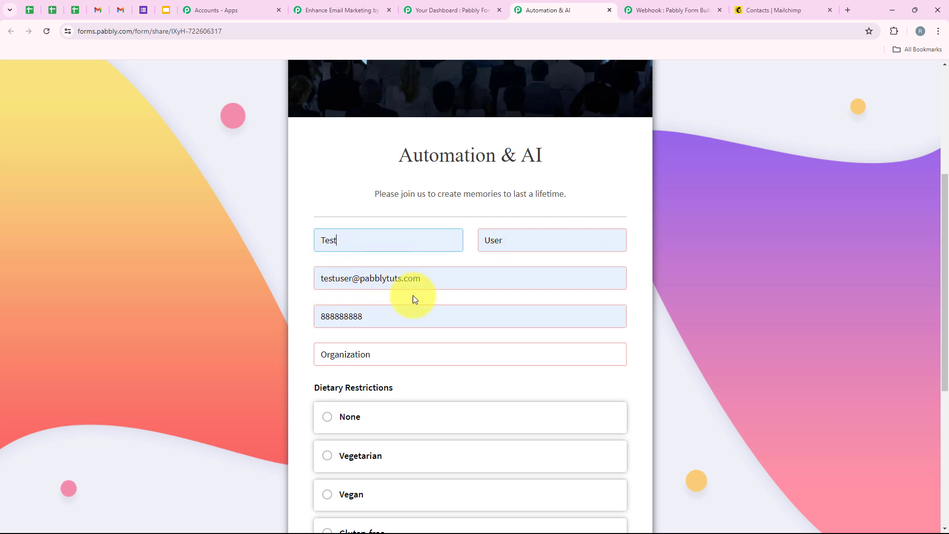
{"action": "scroll", "coordinate": [429, 296], "scroll_direction": "down", "scroll_amount": 2}
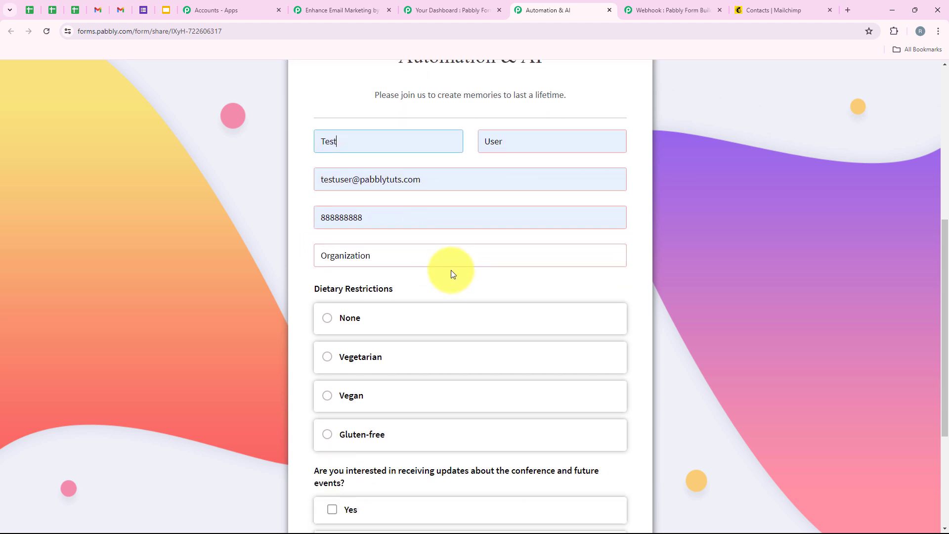
{"action": "double_click", "coordinate": [381, 223]}
{"action": "left_click", "coordinate": [328, 257]}
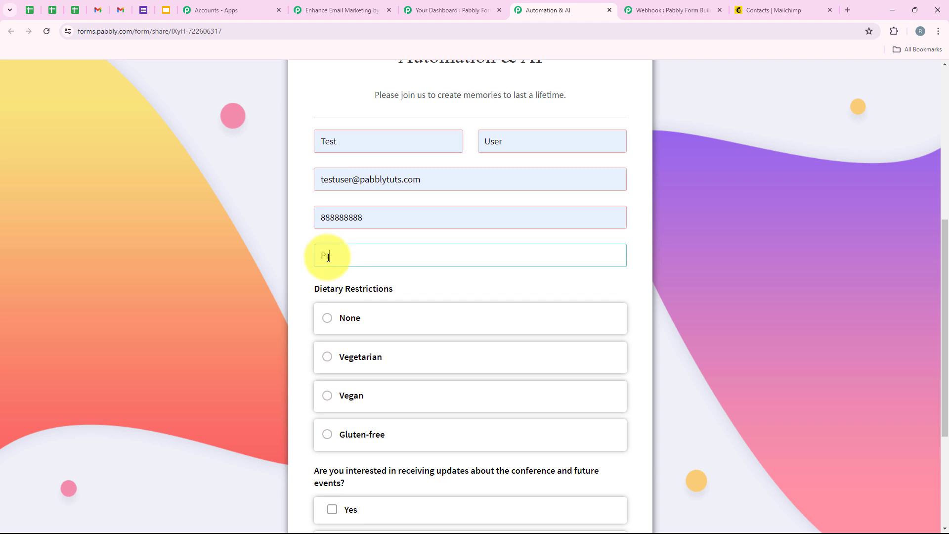
{"action": "type", "text": "Prime Properties"}
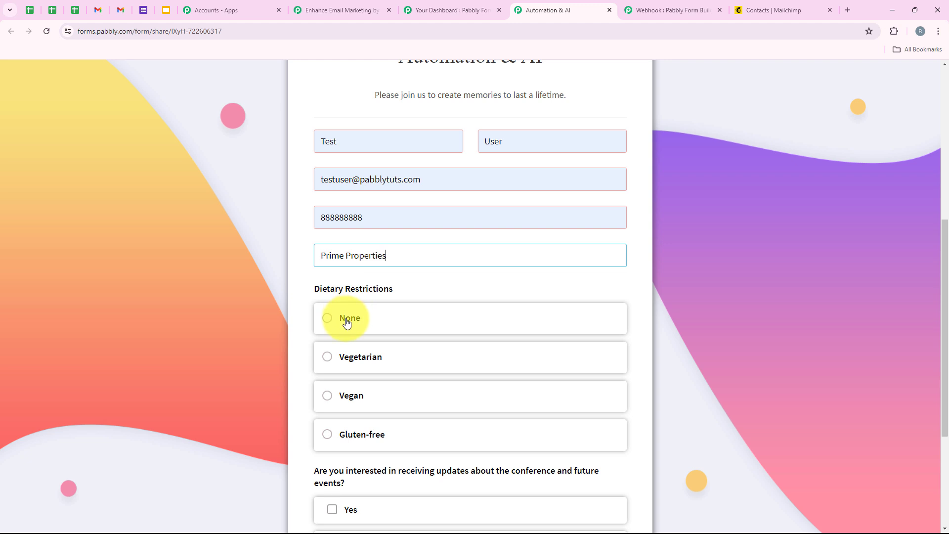
Step: Choose None for dietary restrictions, tick Yes for updates, and confirm attendance
{"action": "scroll", "coordinate": [346, 322], "scroll_direction": "down", "scroll_amount": 2}
{"action": "left_click", "coordinate": [359, 221]}
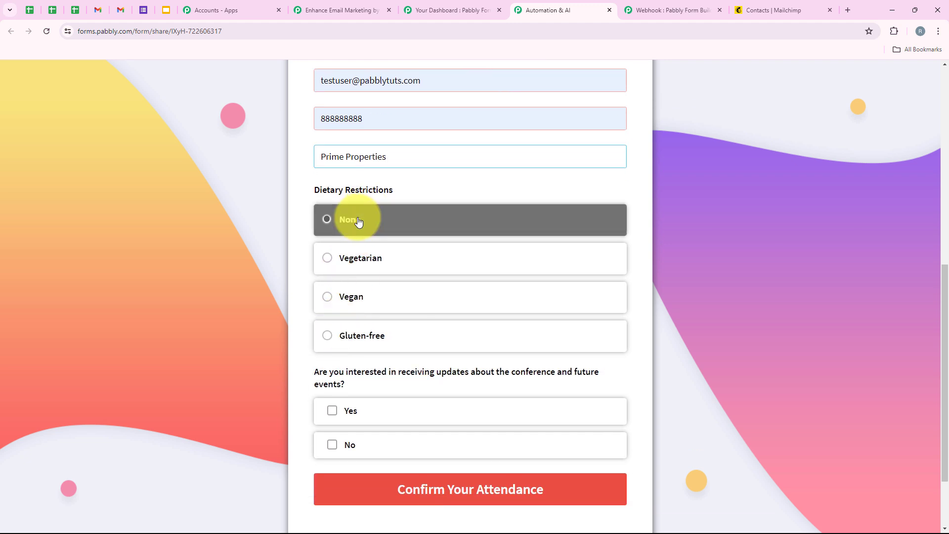
{"action": "scroll", "coordinate": [292, 317], "scroll_direction": "down", "scroll_amount": 1}
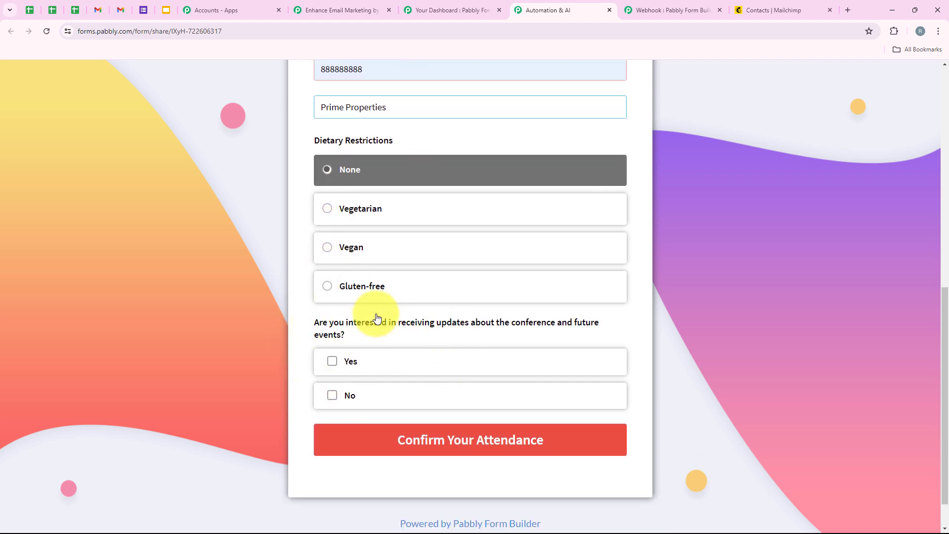
{"action": "left_click", "coordinate": [349, 362]}
{"action": "left_click", "coordinate": [483, 442]}
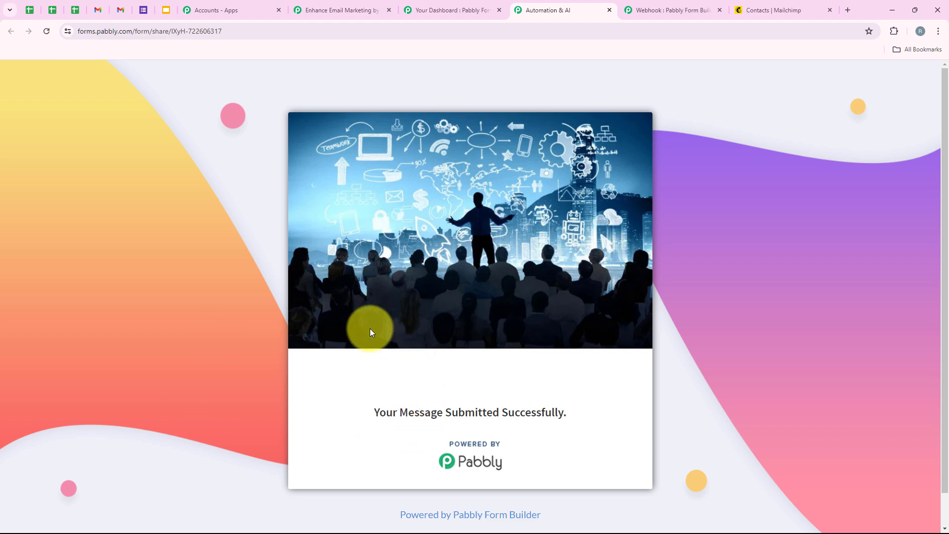
{"action": "left_click_drag", "start_coordinate": [359, 408], "coordinate": [565, 409]}
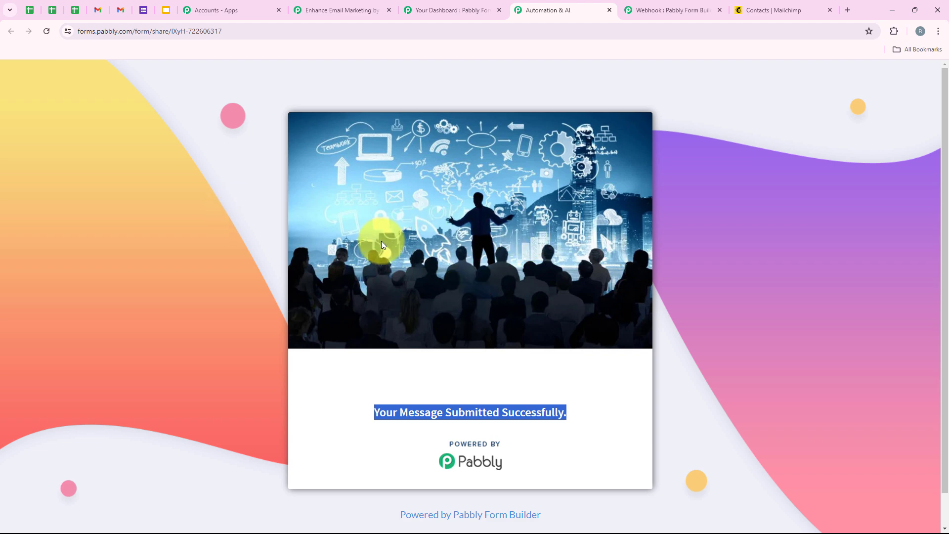
Step: Refresh Mailchimp contacts to confirm the test submitter is subscribed and tagged Active and New Subscriber
{"action": "left_click", "coordinate": [775, 10]}
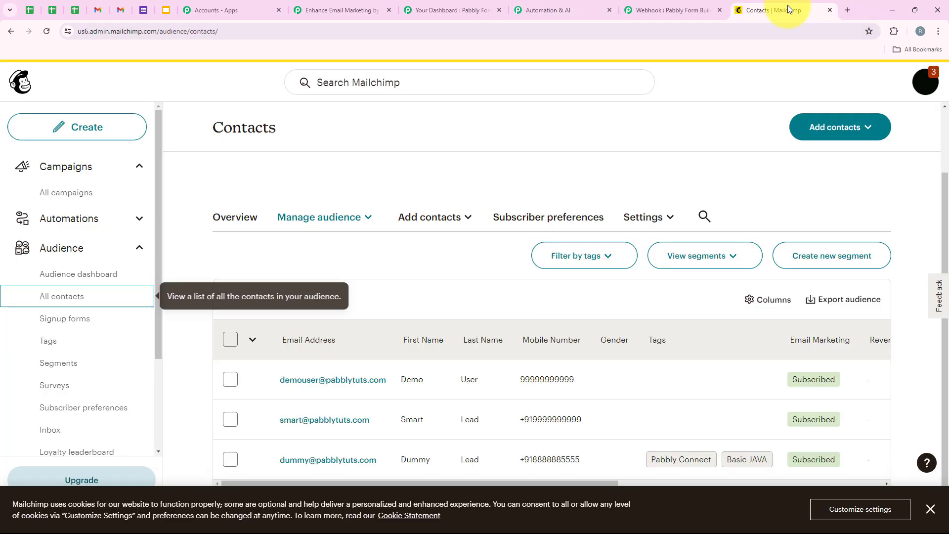
{"action": "left_click", "coordinate": [46, 32]}
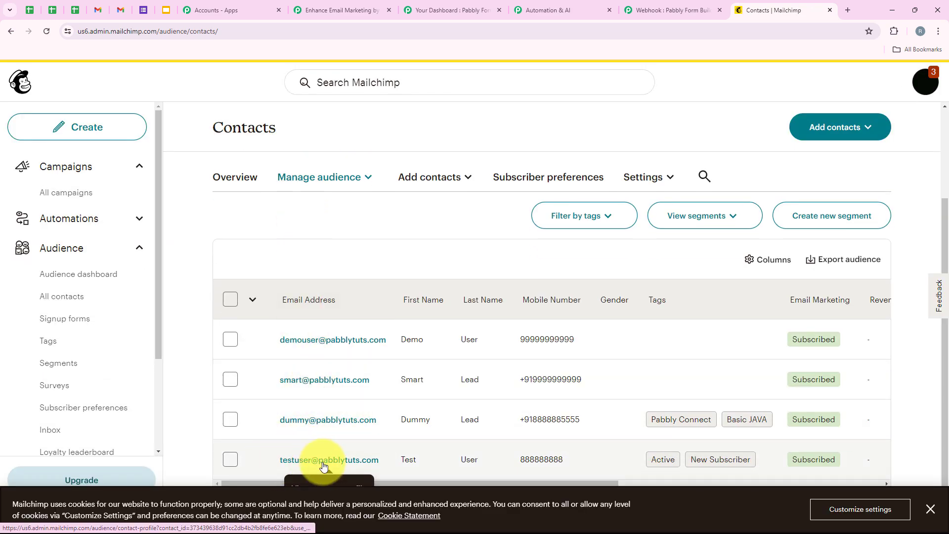
{"action": "left_click", "coordinate": [930, 509]}
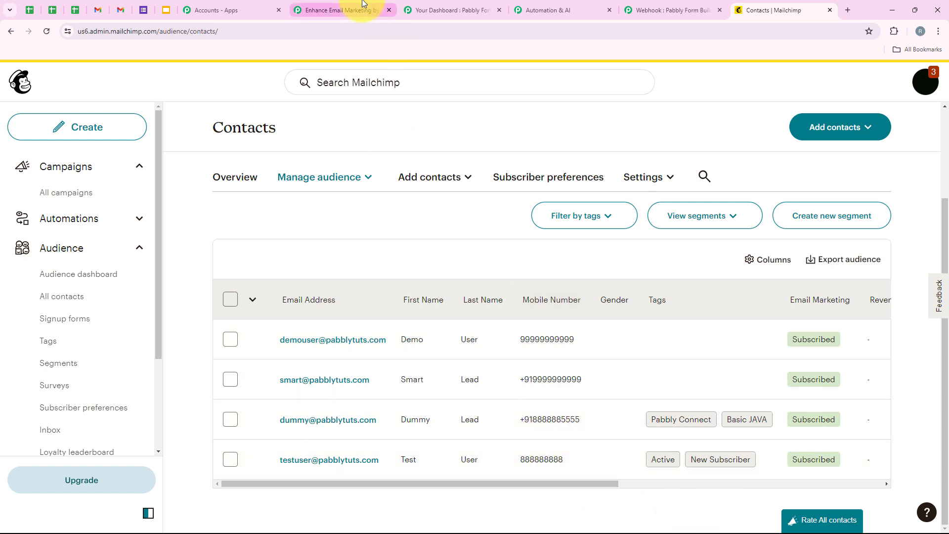
{"action": "left_click", "coordinate": [341, 10]}
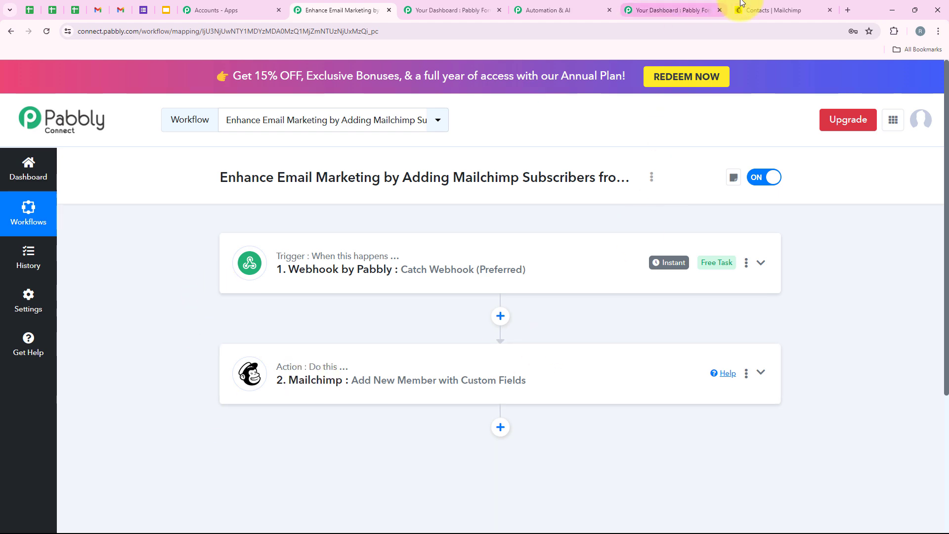
{"action": "left_click", "coordinate": [778, 10]}
{"action": "left_click", "coordinate": [229, 339]}
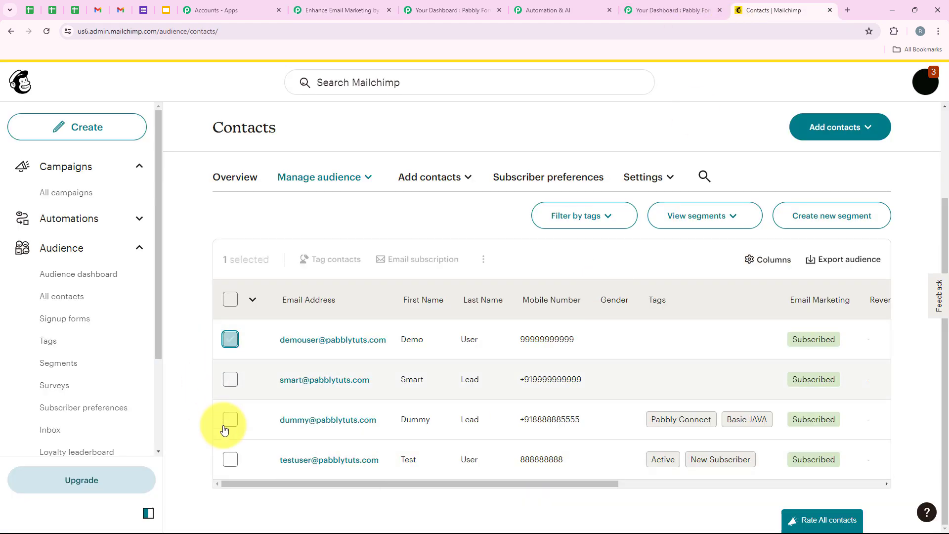
{"action": "left_click", "coordinate": [230, 460]}
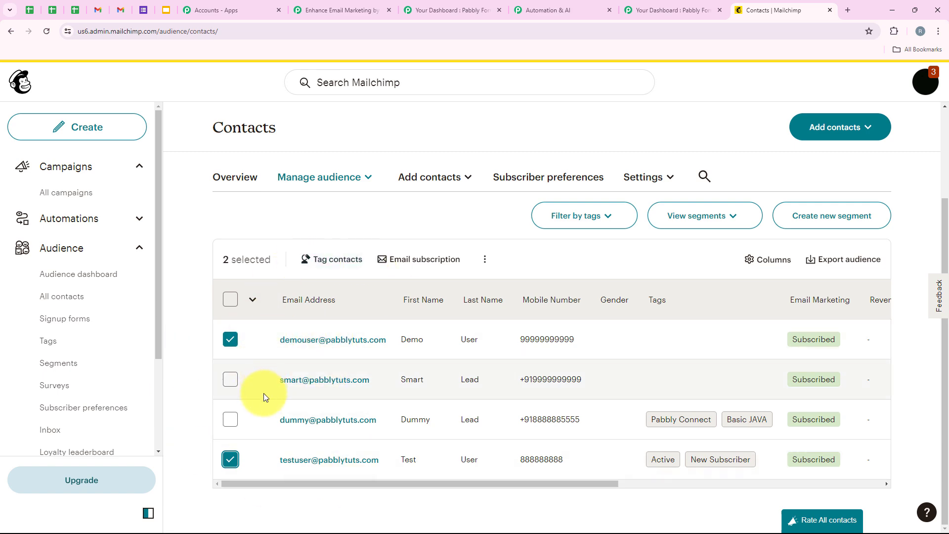
{"action": "left_click", "coordinate": [447, 10]}
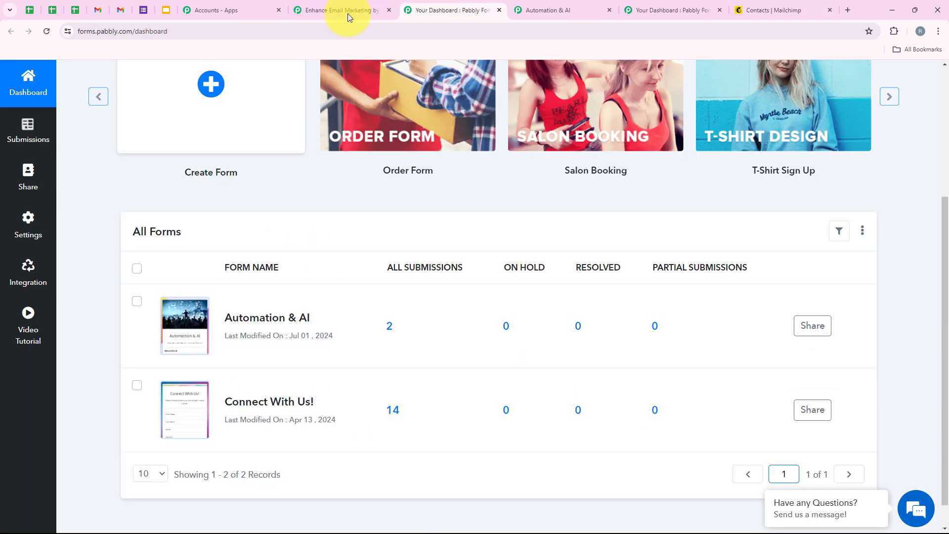
{"action": "scroll", "coordinate": [197, 226], "scroll_direction": "up", "scroll_amount": 3}
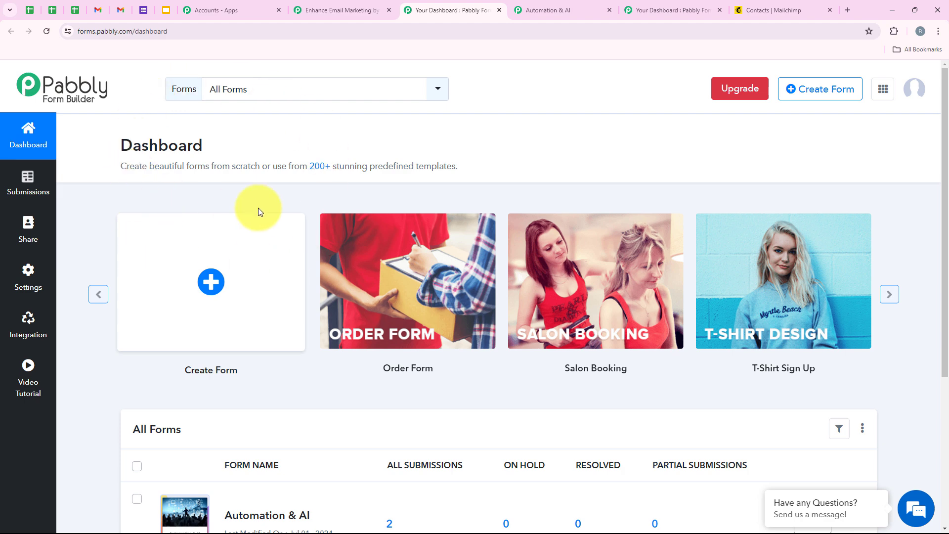
{"action": "left_click", "coordinate": [348, 11]}
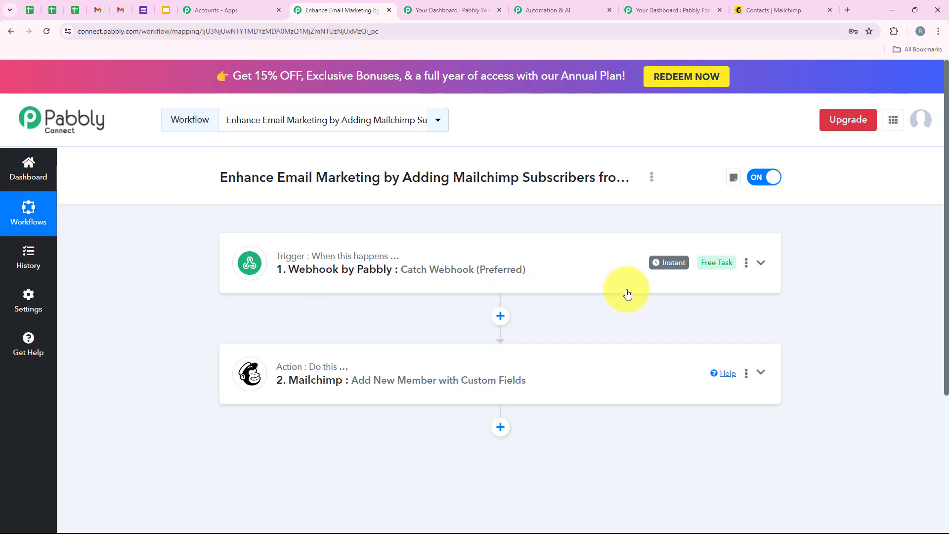